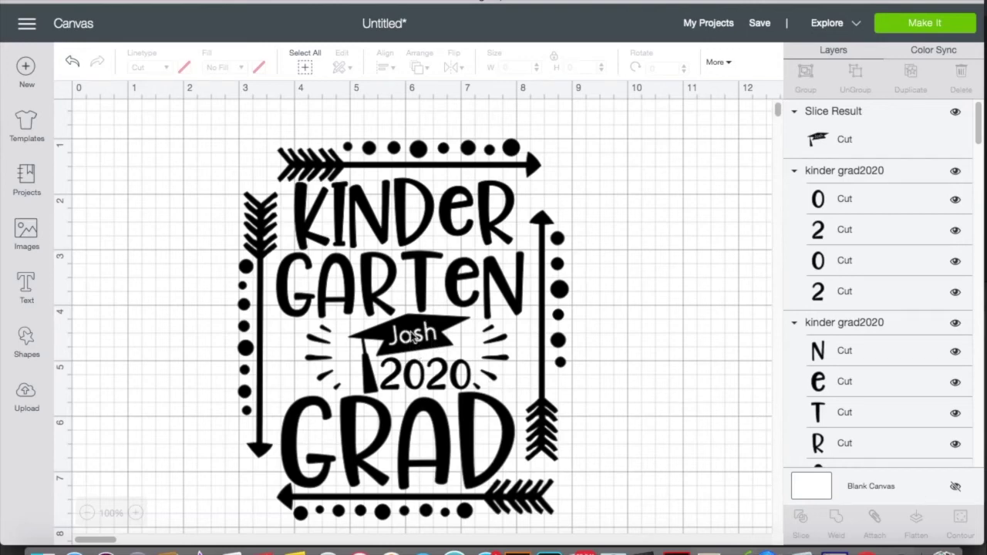
# - Select the sliced cap-and-2020 Slice Result layer on the canvas
pyautogui.click(413, 335)
pyautogui.click(413, 335)
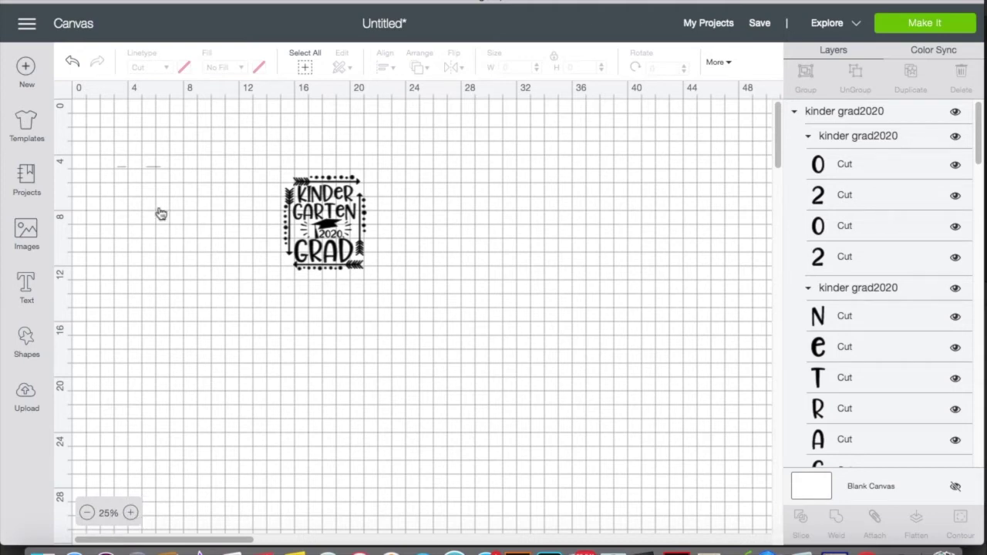
pyautogui.click(130, 512)
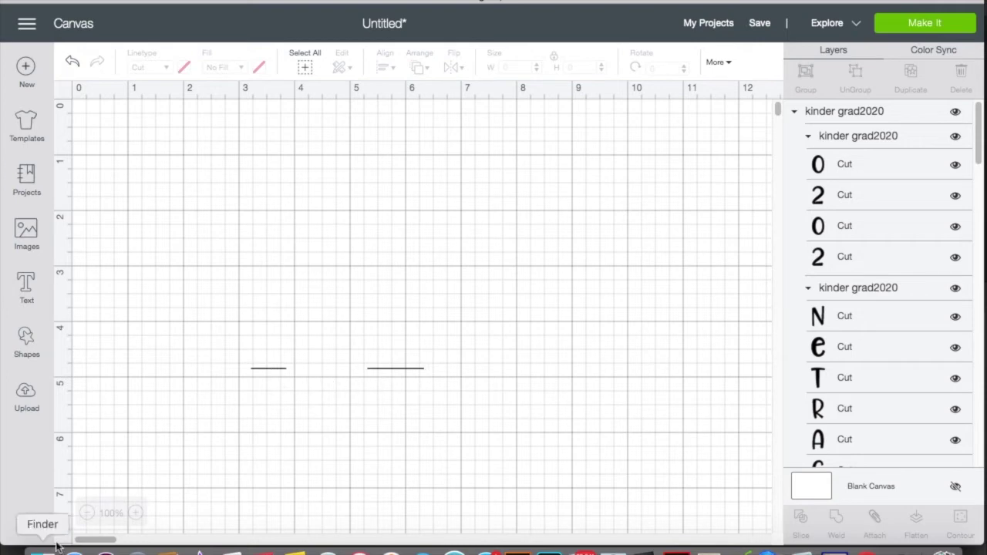
# - Zoom the canvas to 75% and hide both stray line layers in the Layers panel
pyautogui.click(87, 513)
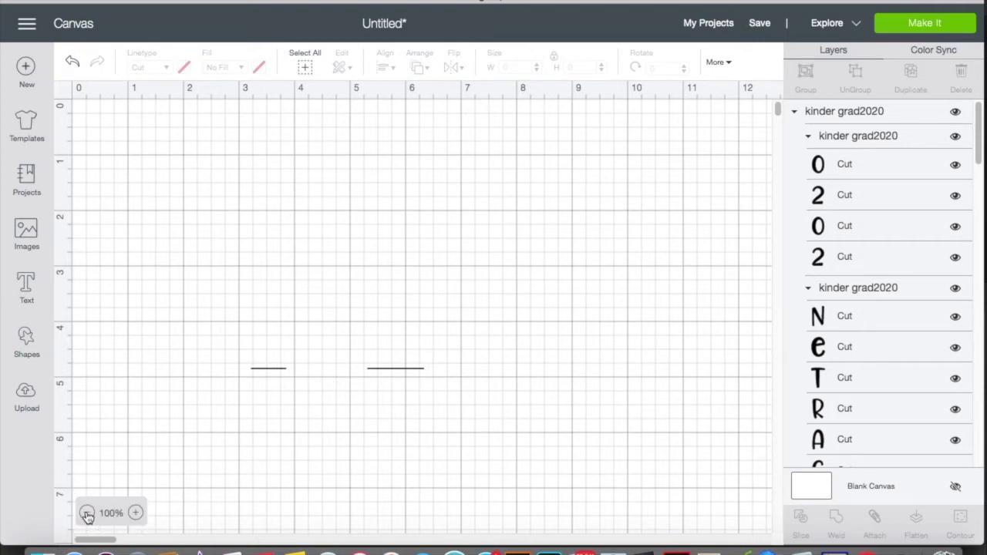
pyautogui.click(87, 513)
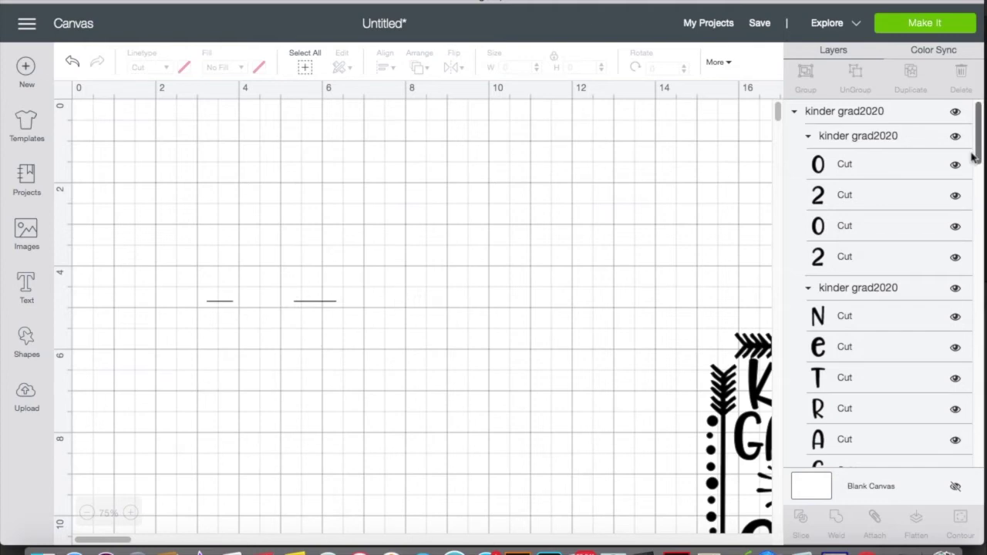
pyautogui.scroll(-3, 981, 158)
pyautogui.scroll(-10, 976, 217)
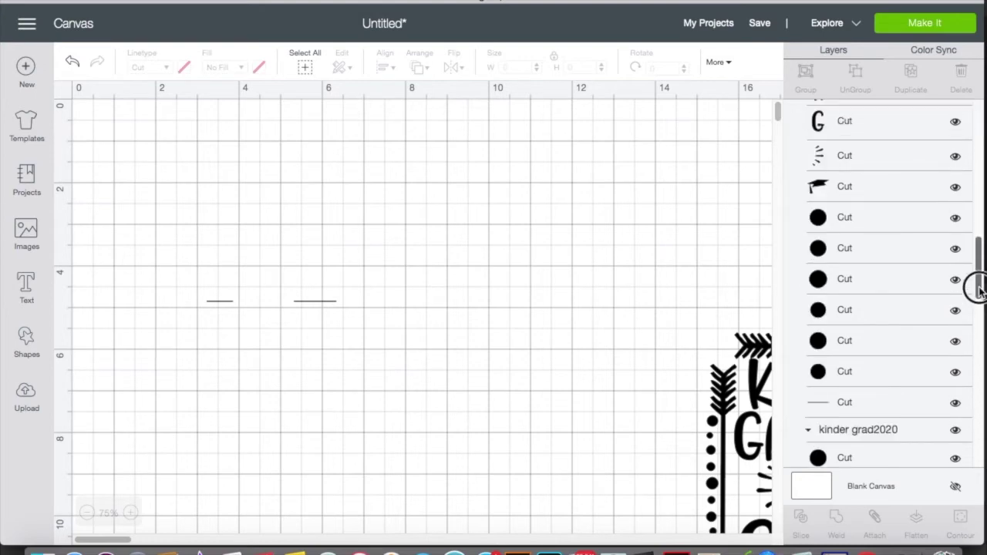
pyautogui.scroll(-3, 980, 322)
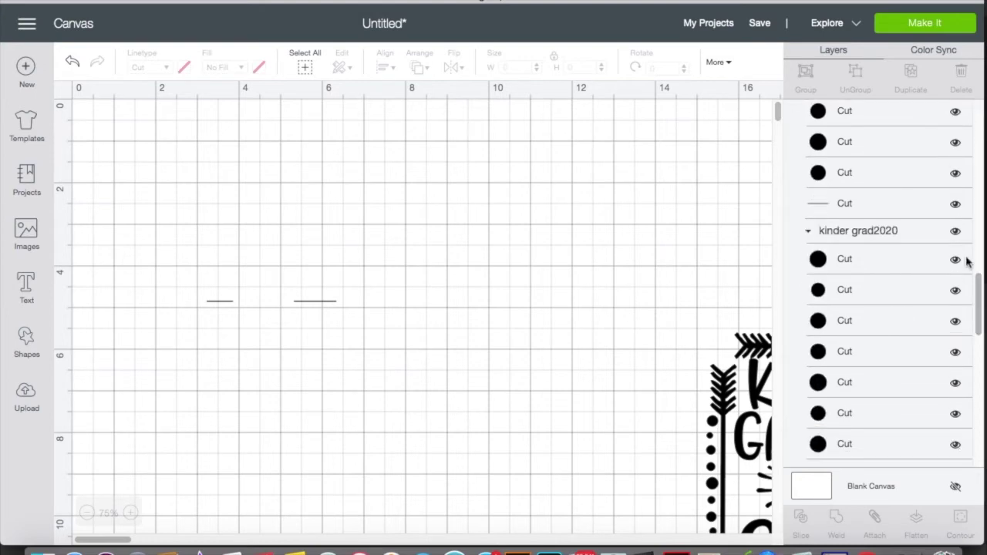
pyautogui.click(955, 204)
pyautogui.moveTo(983, 305); pyautogui.dragTo(976, 104)
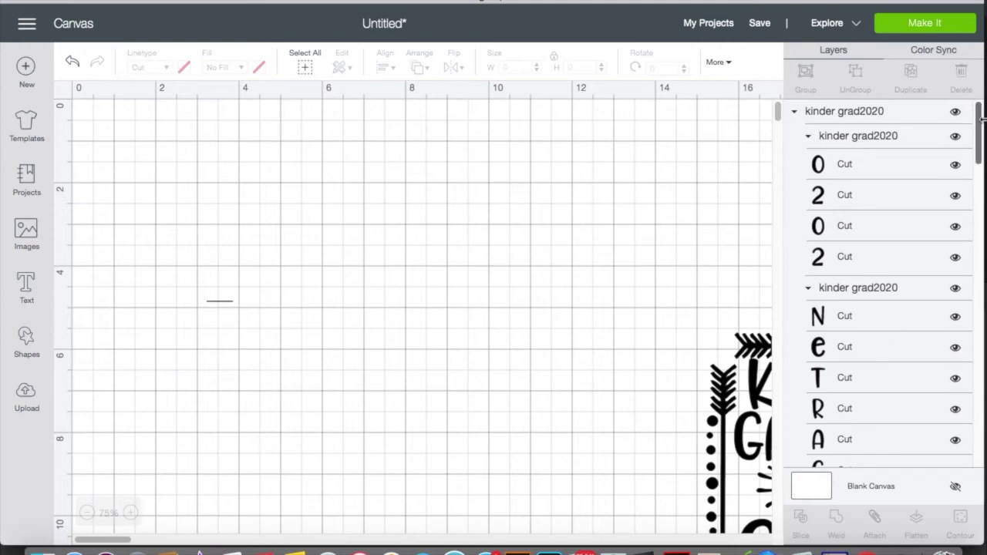
pyautogui.moveTo(976, 128); pyautogui.dragTo(981, 287)
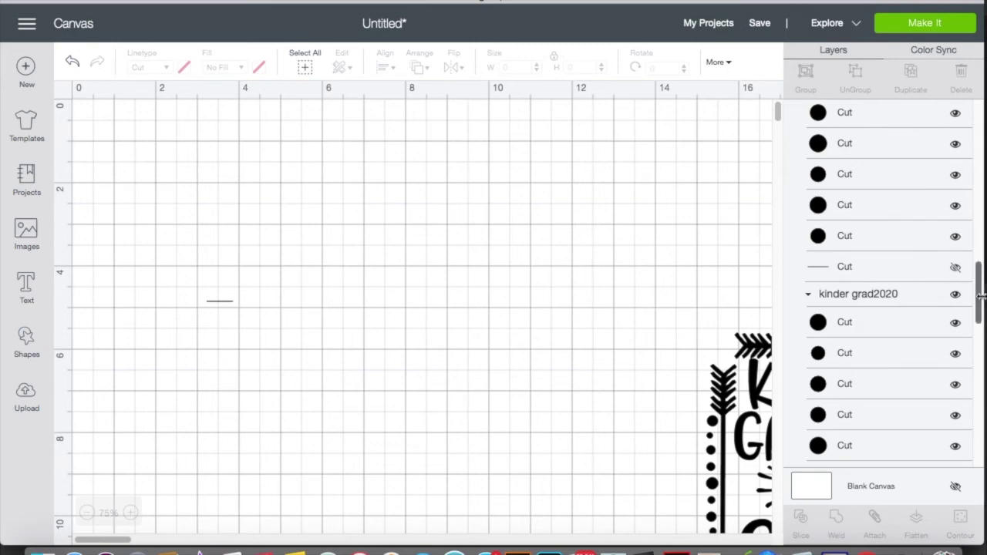
pyautogui.moveTo(979, 293); pyautogui.dragTo(980, 368)
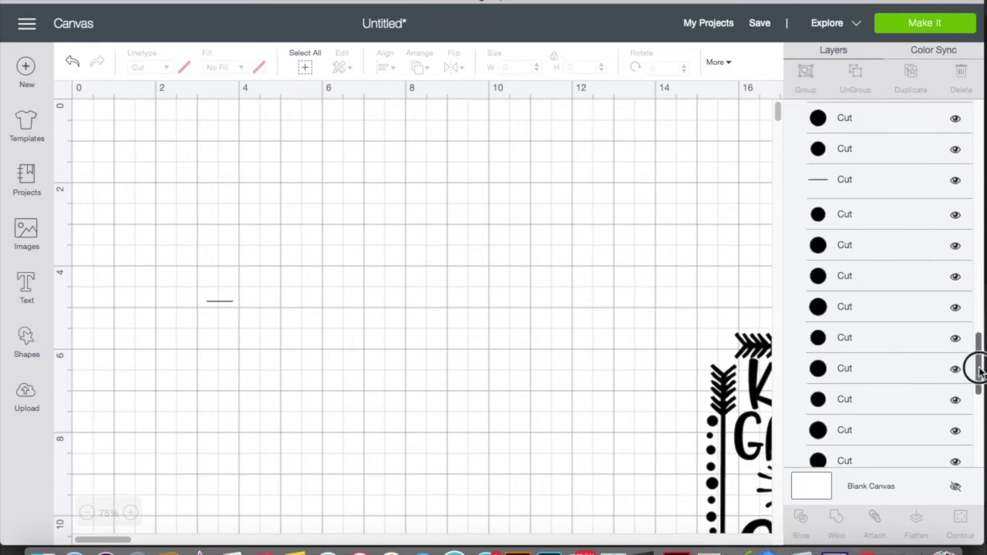
pyautogui.click(958, 181)
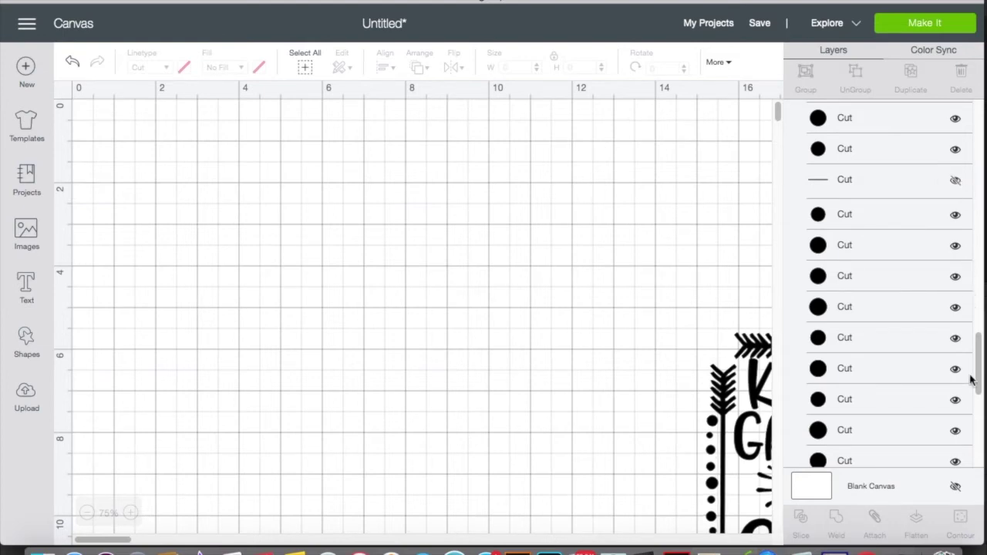
pyautogui.moveTo(979, 359); pyautogui.dragTo(980, 463)
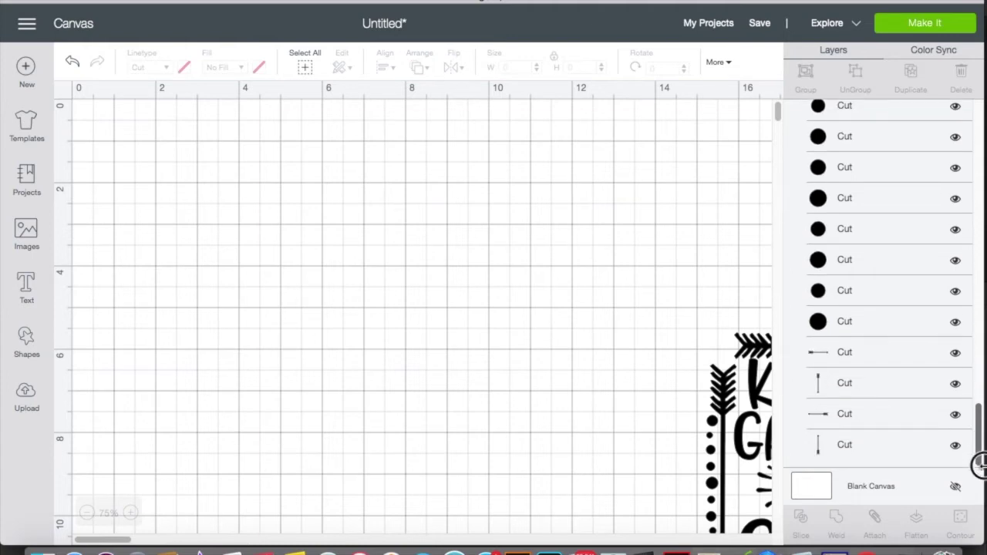
# - Move the Kindergarten grad artwork into the upper-left area of the canvas
pyautogui.click(755, 386)
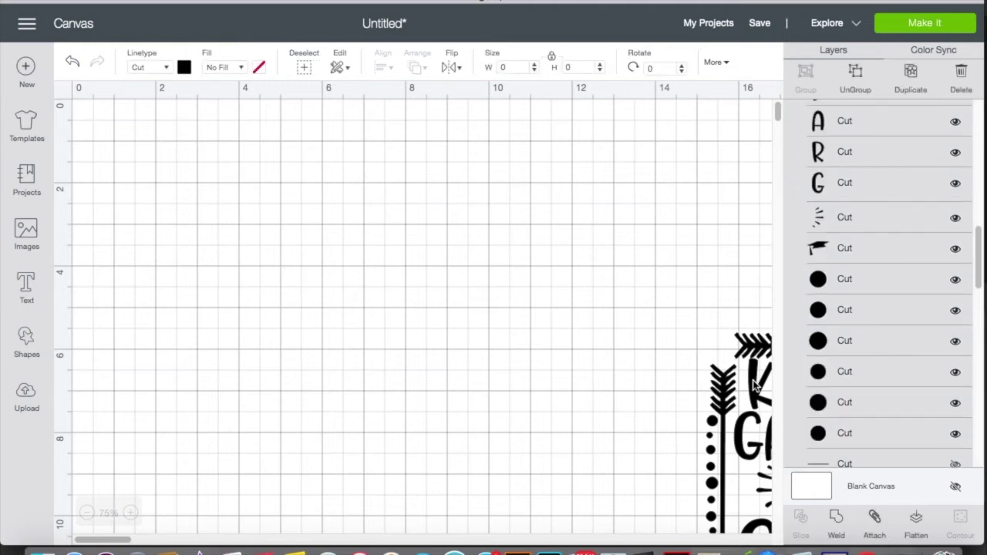
pyautogui.moveTo(484, 336); pyautogui.dragTo(226, 204)
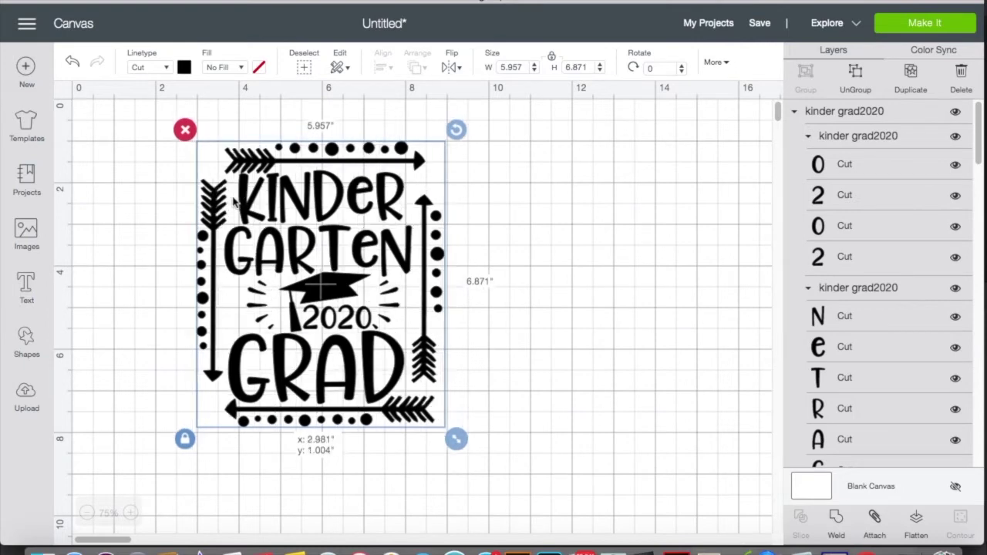
pyautogui.click(552, 301)
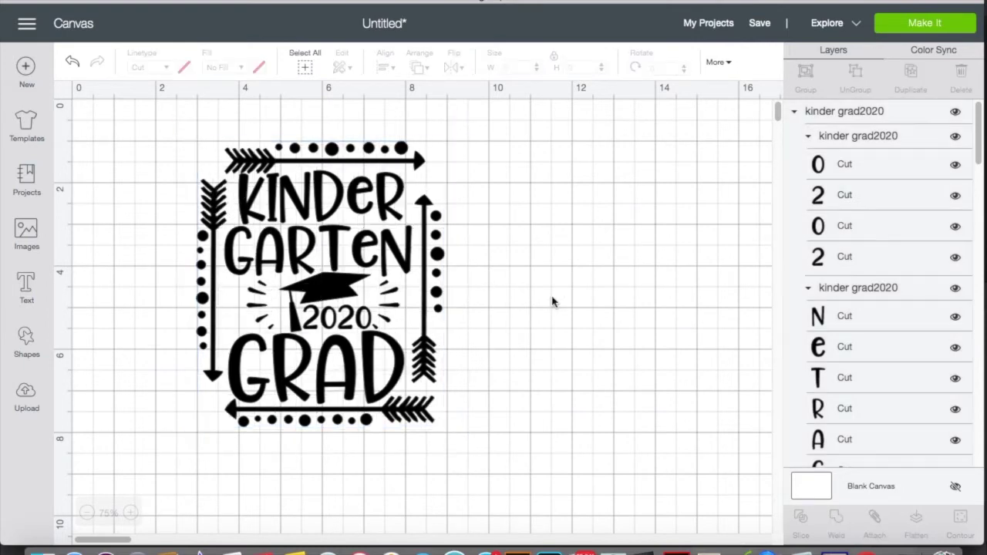
# - At 100% zoom, add a text box with the child's name and shrink it
pyautogui.click(130, 513)
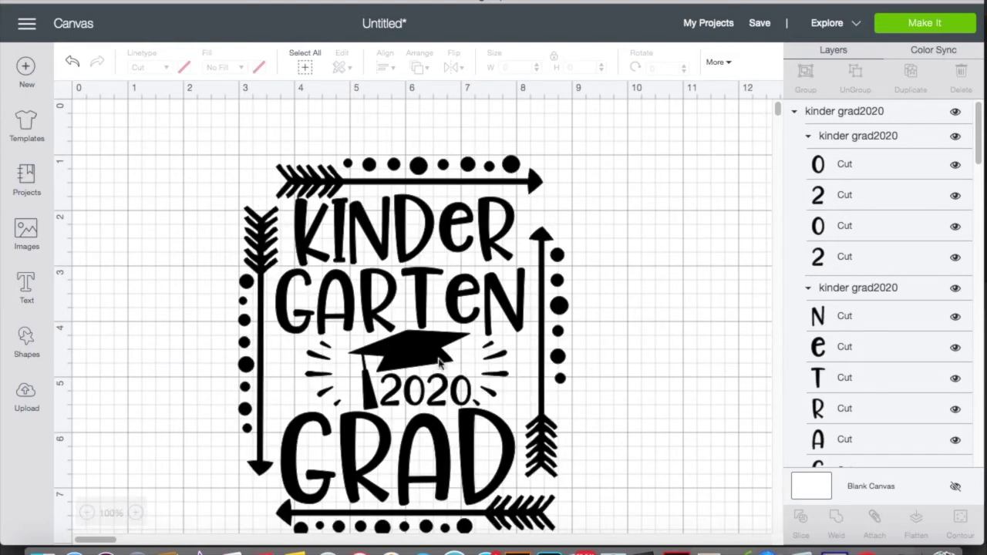
pyautogui.scroll(-3, 440, 363)
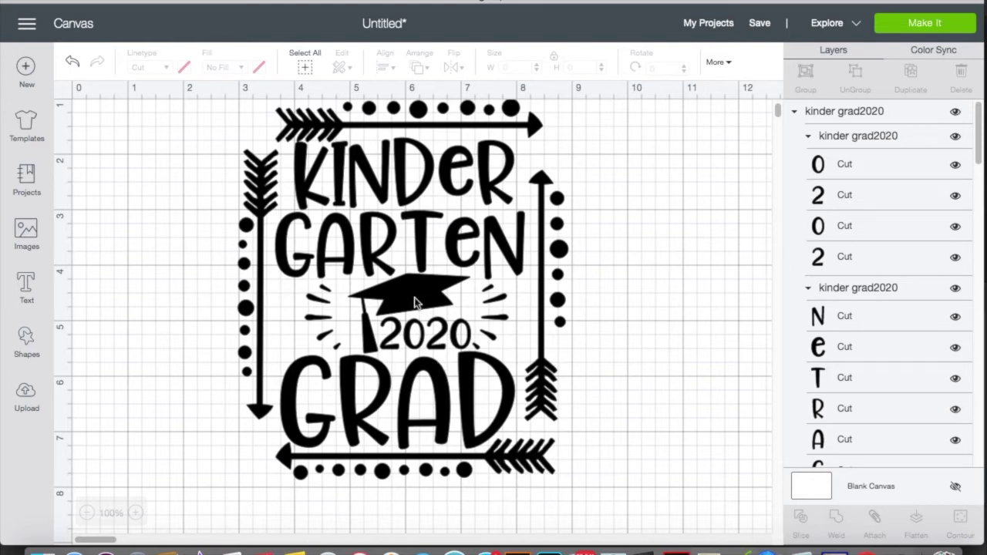
pyautogui.click(26, 286)
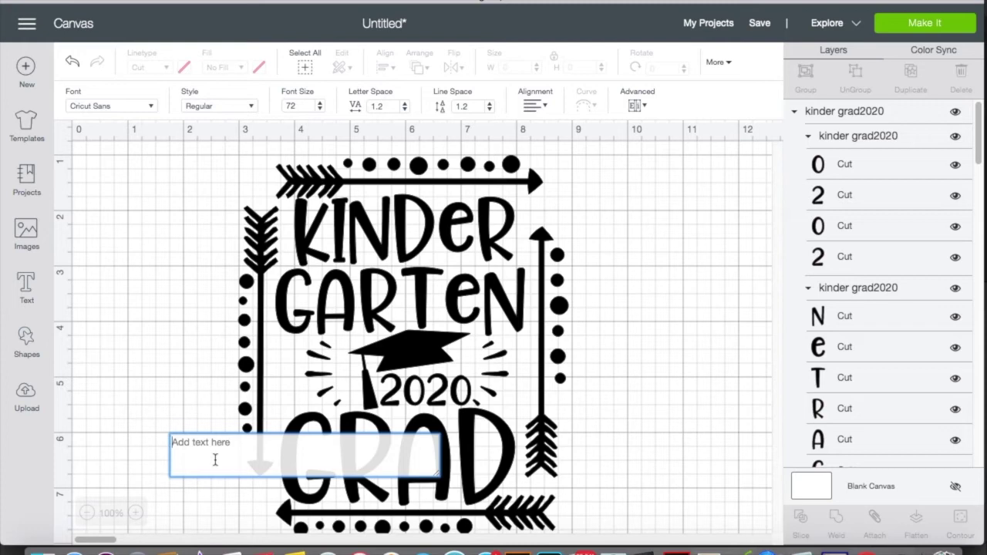
pyautogui.write('J')
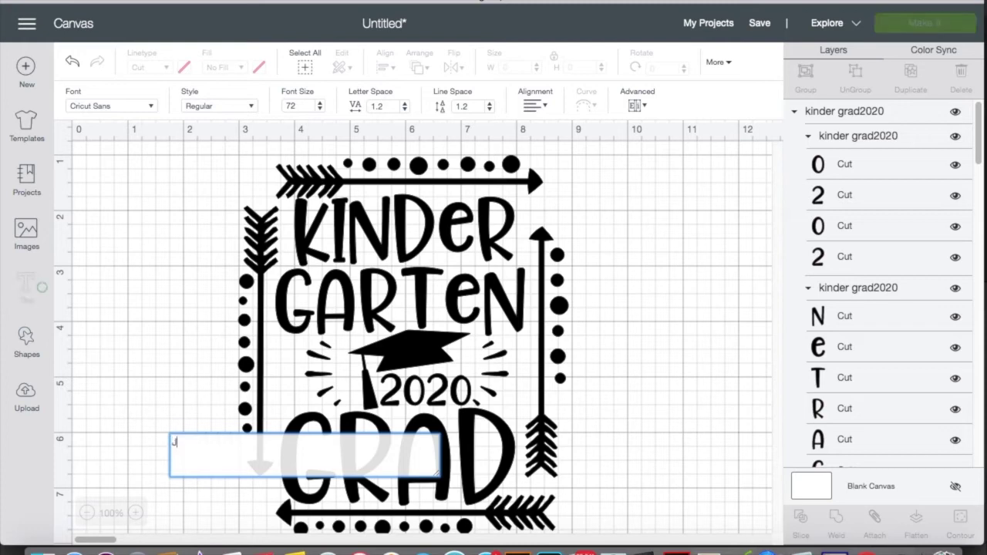
pyautogui.write('osh')
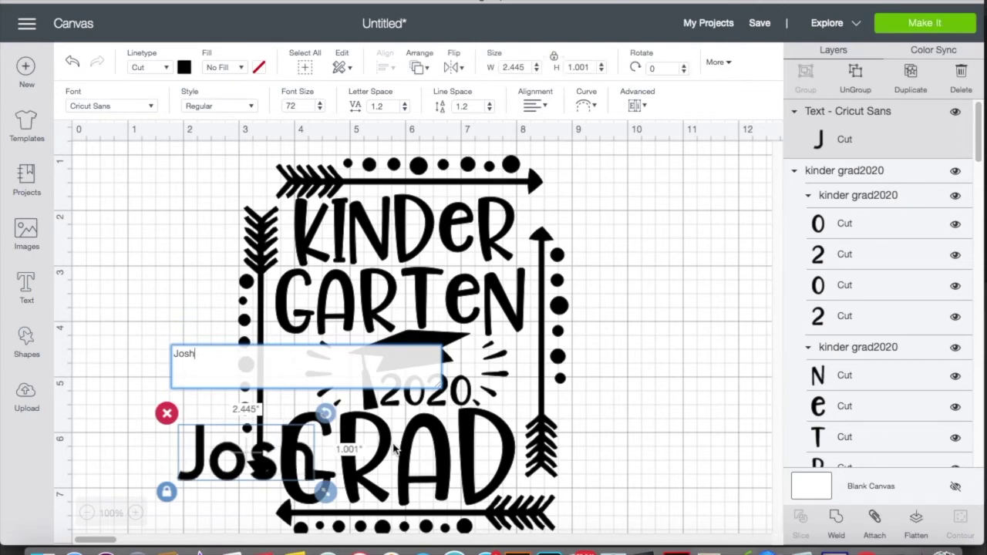
pyautogui.moveTo(328, 493); pyautogui.dragTo(251, 451)
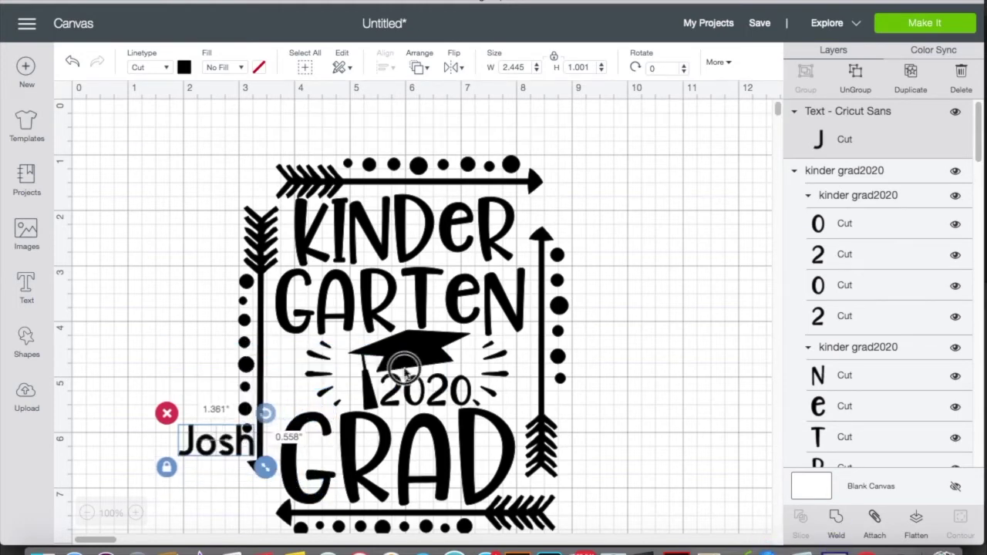
pyautogui.moveTo(415, 355); pyautogui.dragTo(241, 413)
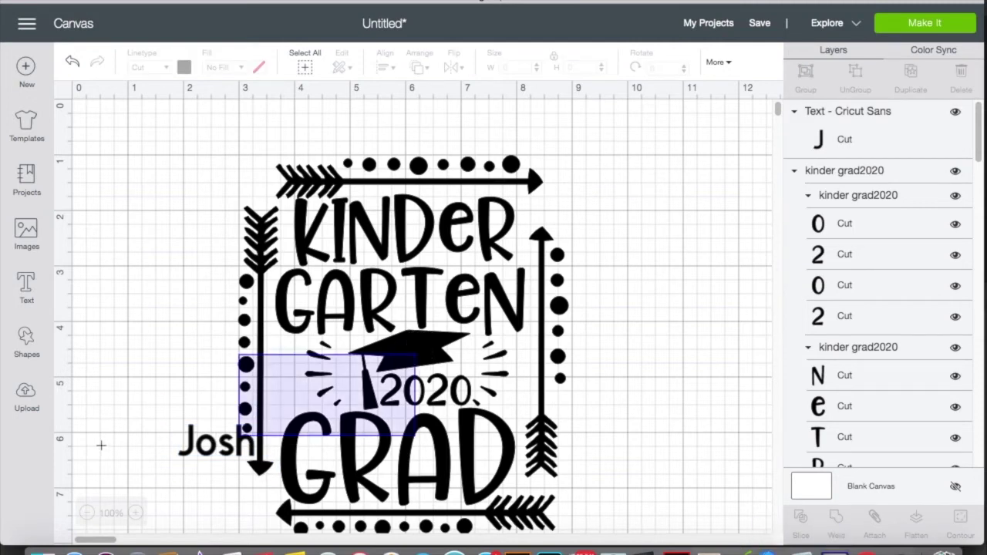
# - Color the name text purple and move it onto the graduation cap
pyautogui.moveTo(100, 445); pyautogui.dragTo(103, 450)
pyautogui.click(210, 449)
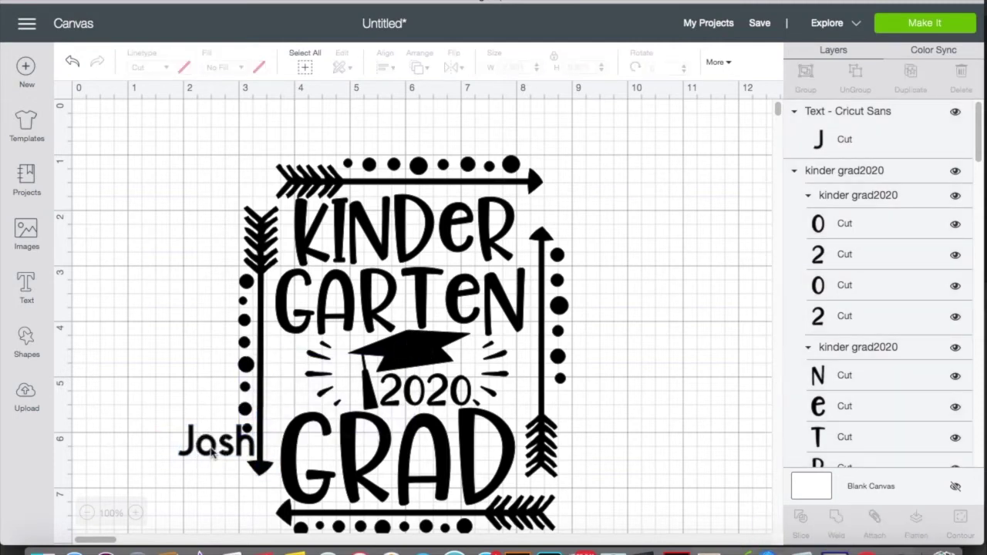
pyautogui.click(210, 447)
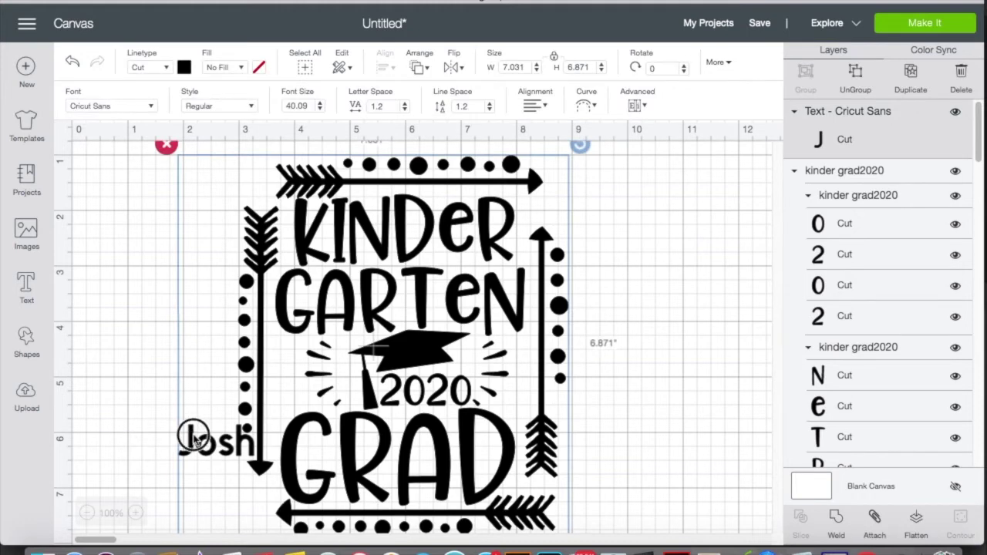
pyautogui.click(183, 68)
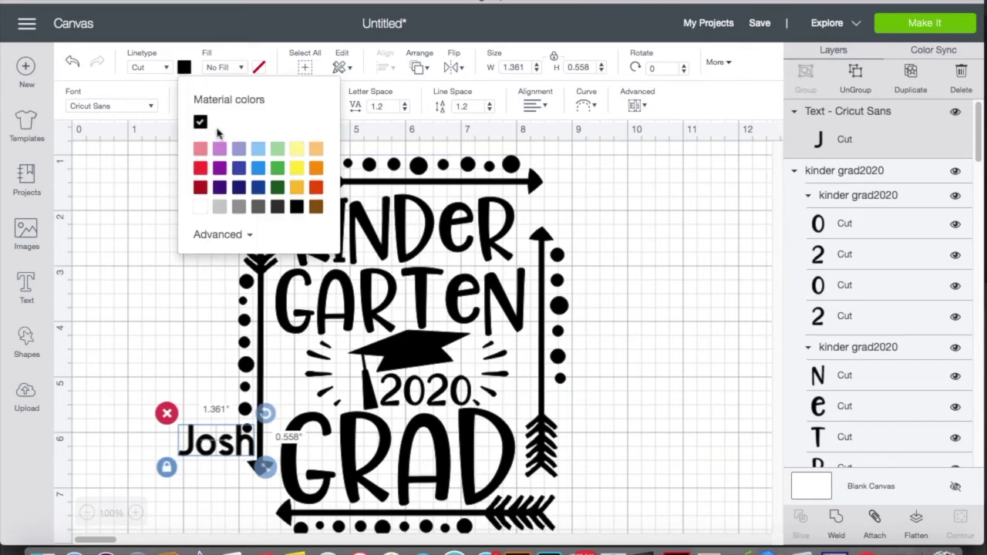
pyautogui.click(220, 151)
pyautogui.click(173, 366)
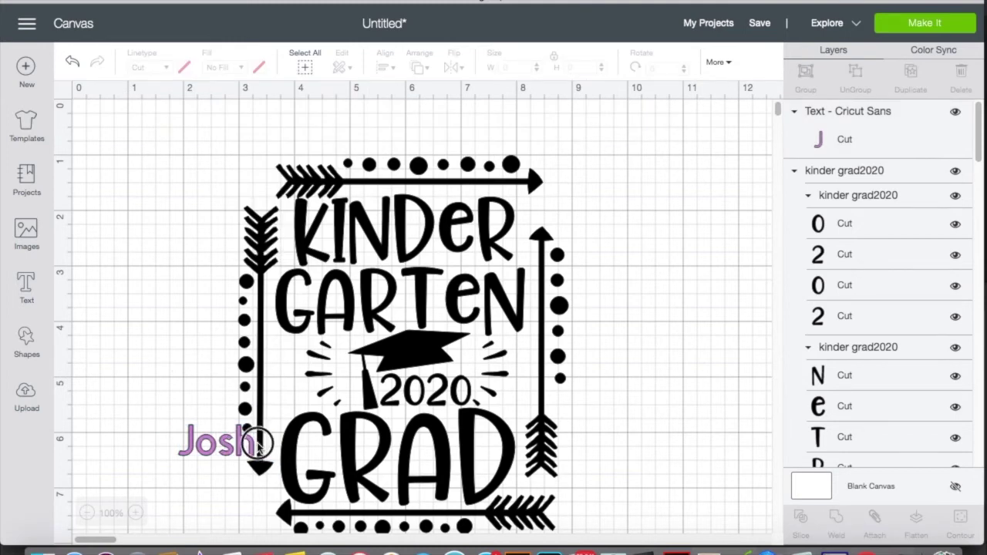
pyautogui.moveTo(258, 445); pyautogui.dragTo(466, 353)
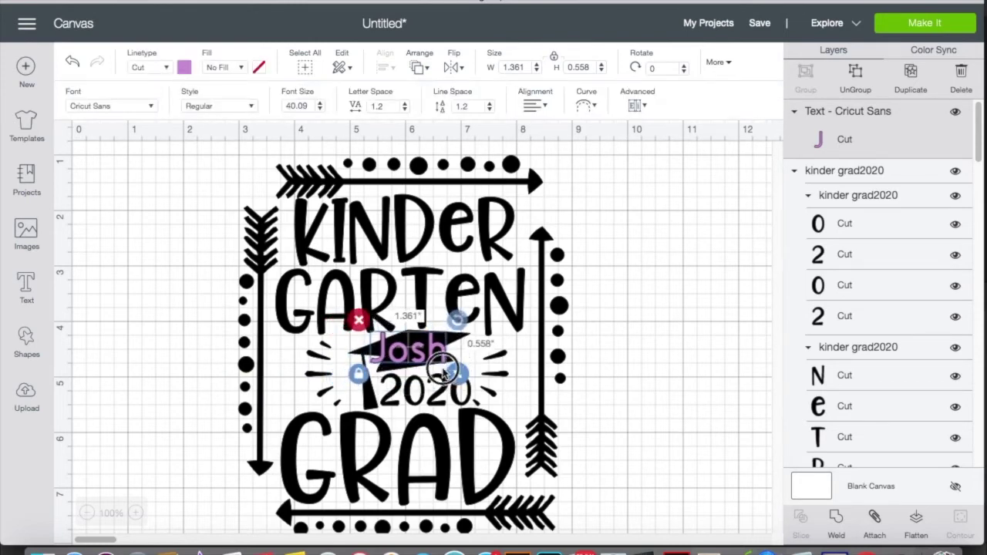
# - Keep the name on the cap and tilt it slightly counterclockwise
pyautogui.press('super+z')
pyautogui.press('super+shift+z')
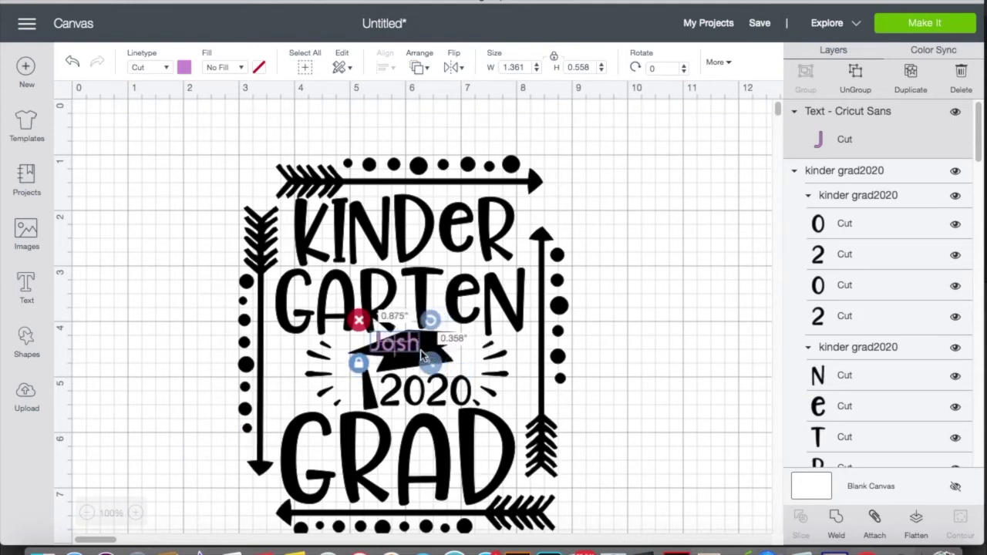
pyautogui.click(423, 356)
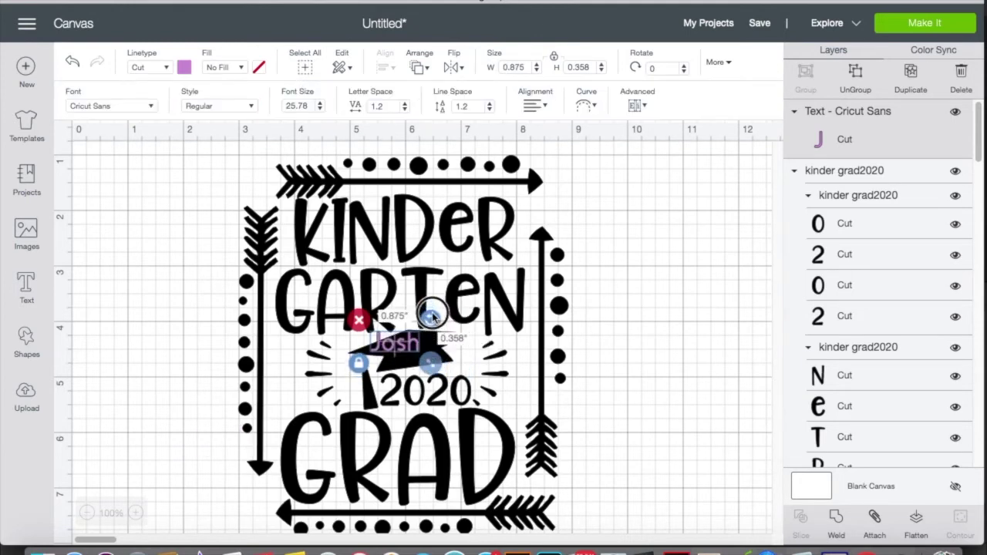
pyautogui.moveTo(432, 316); pyautogui.dragTo(428, 316)
# - Nudge the tilted name onto the top of the cap and check its placement
pyautogui.click(417, 348)
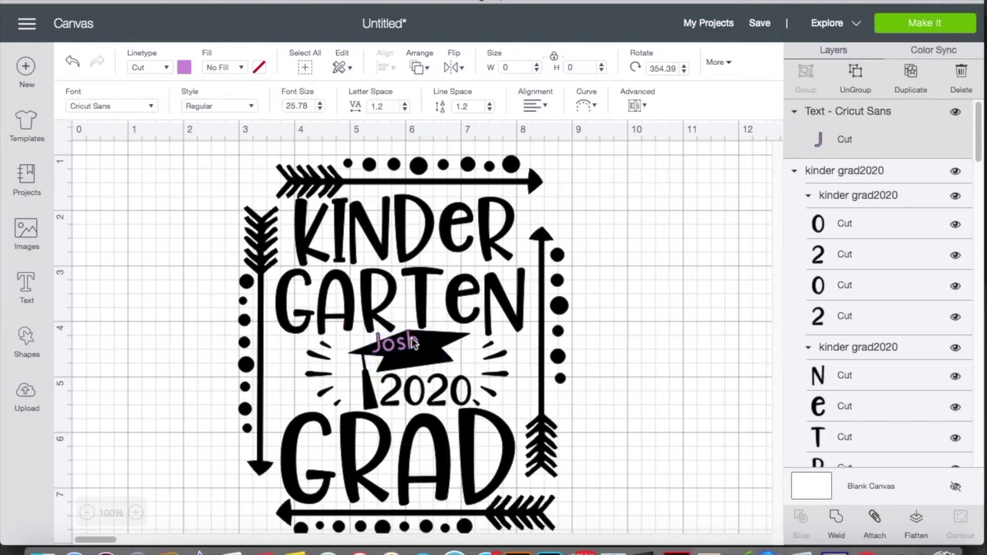
pyautogui.moveTo(424, 348); pyautogui.dragTo(434, 351)
pyautogui.click(637, 352)
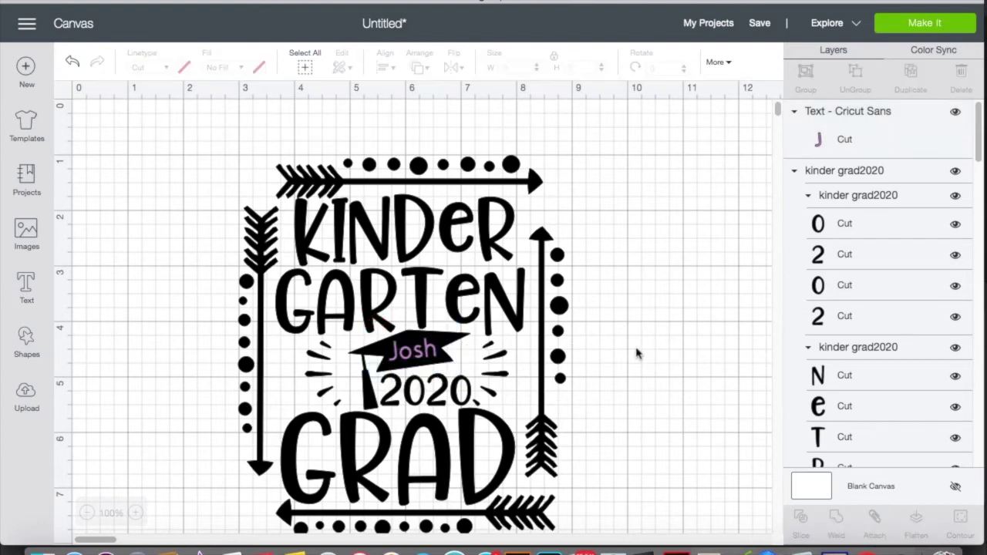
pyautogui.click(434, 353)
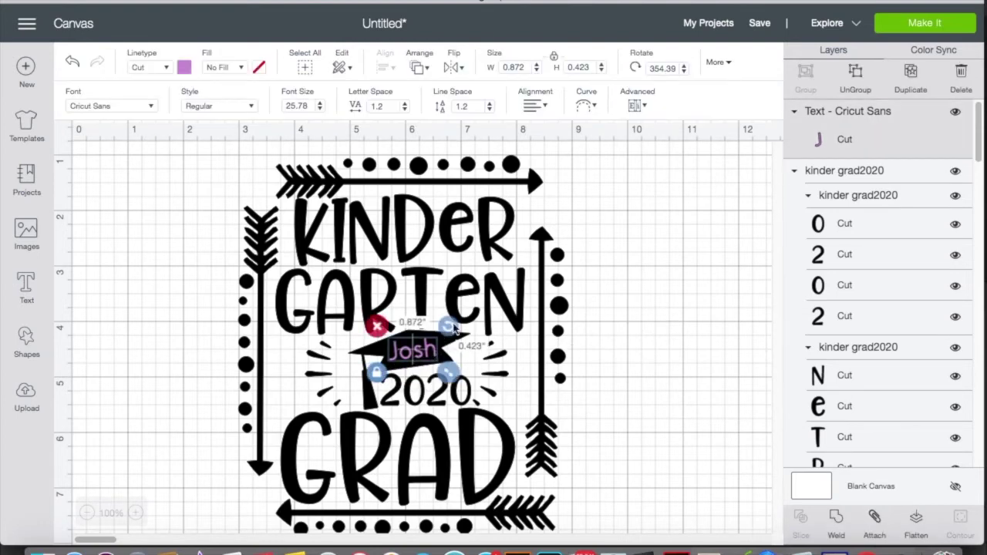
pyautogui.moveTo(448, 325); pyautogui.dragTo(451, 324)
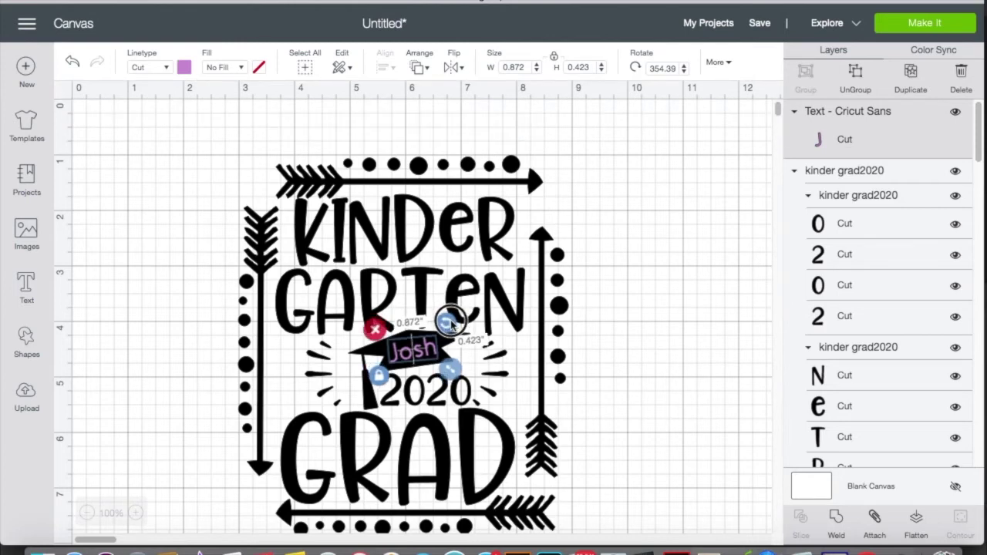
pyautogui.click(602, 369)
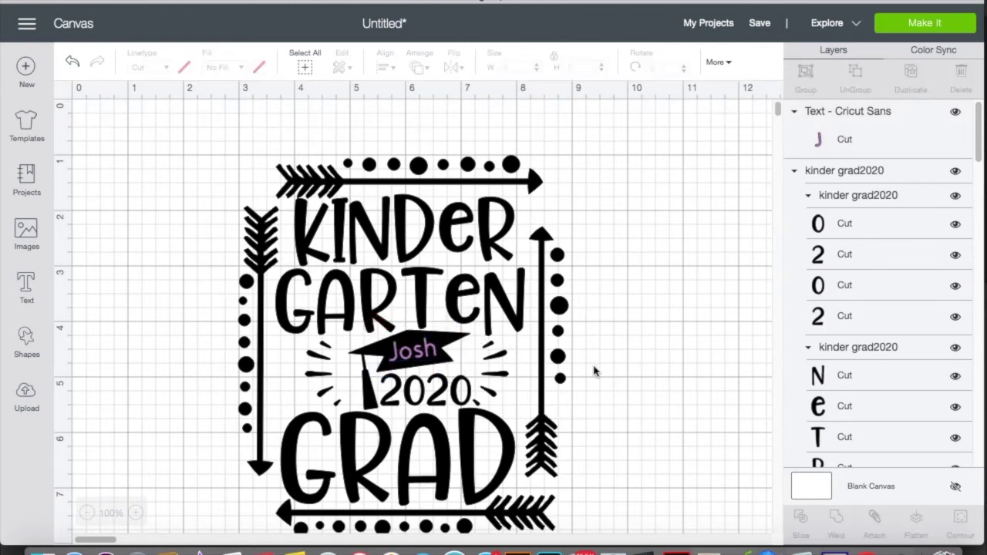
pyautogui.click(442, 347)
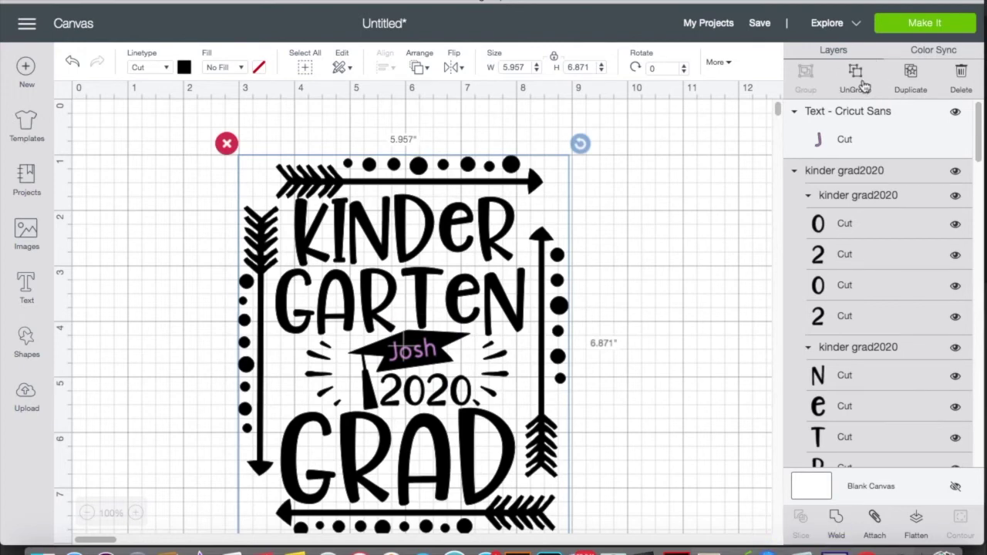
# - Ungroup the design and send the graduation cap with 2020 to the back
pyautogui.click(863, 86)
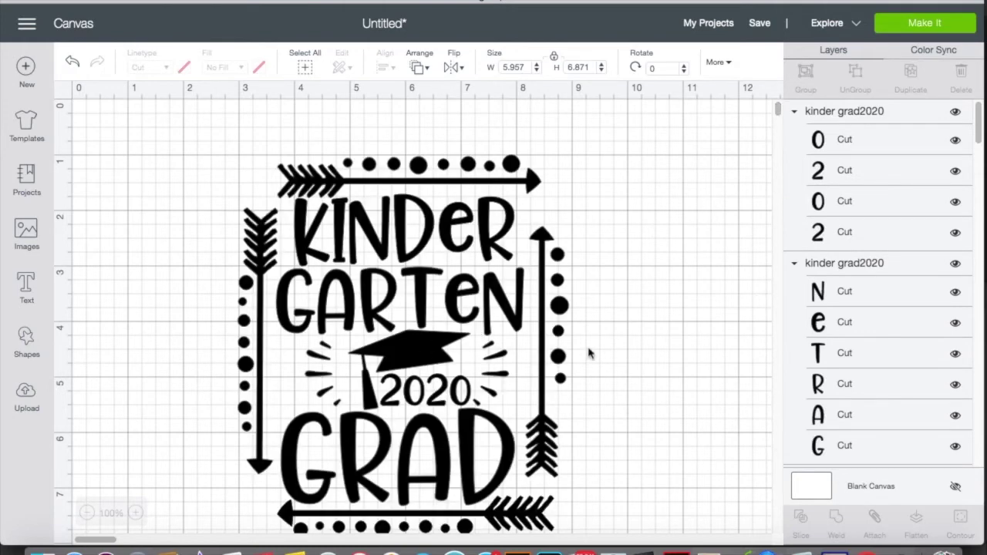
pyautogui.click(431, 349)
pyautogui.click(431, 349)
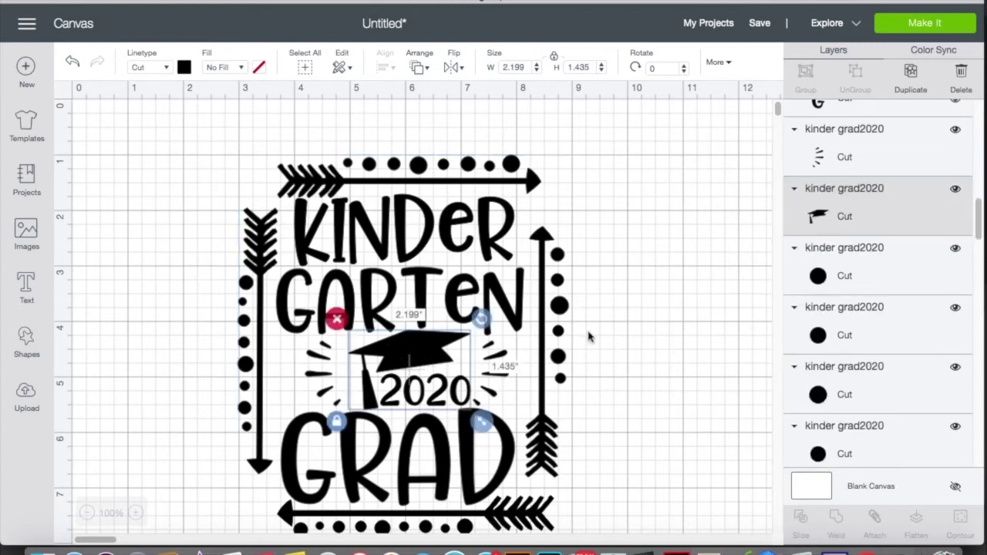
pyautogui.click(427, 69)
pyautogui.click(428, 70)
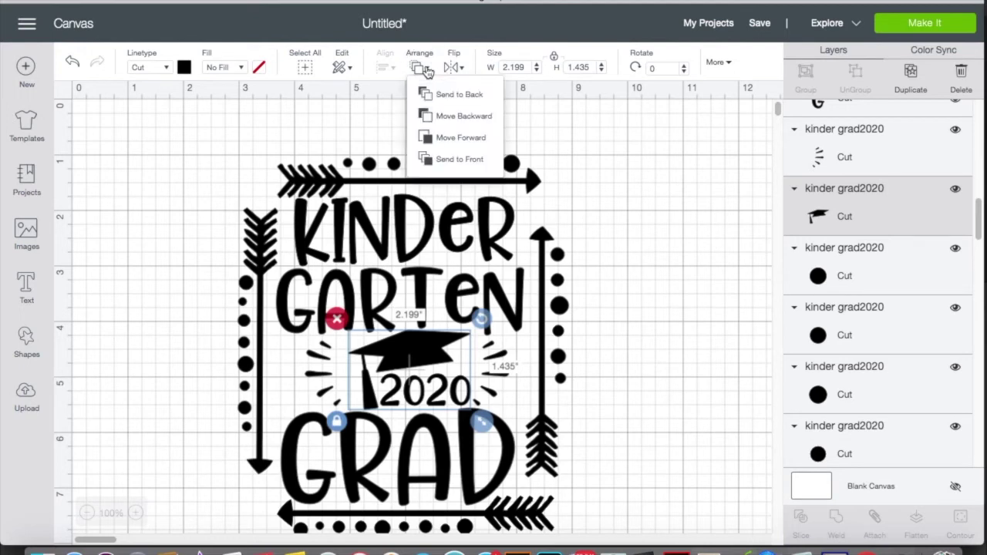
pyautogui.click(450, 99)
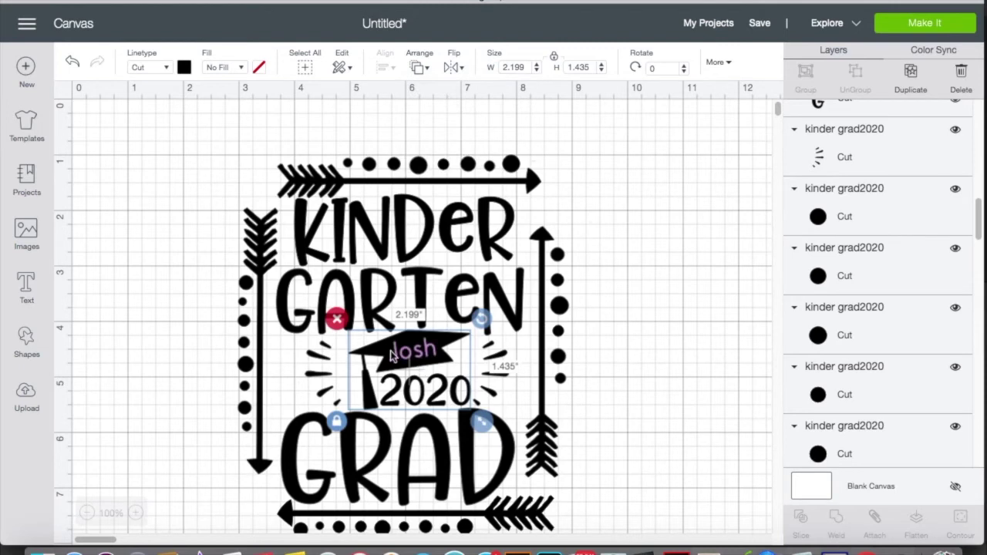
pyautogui.click(435, 353)
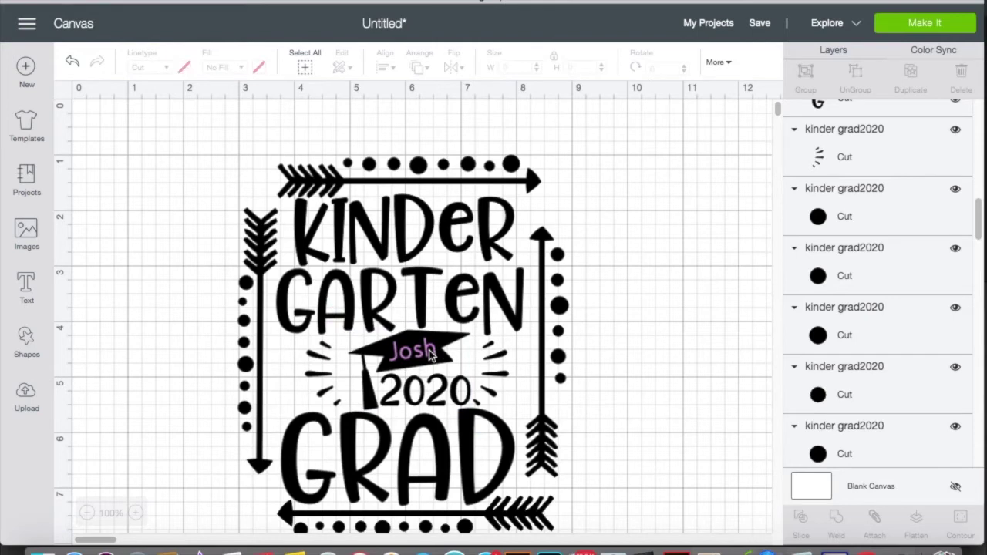
pyautogui.click(432, 353)
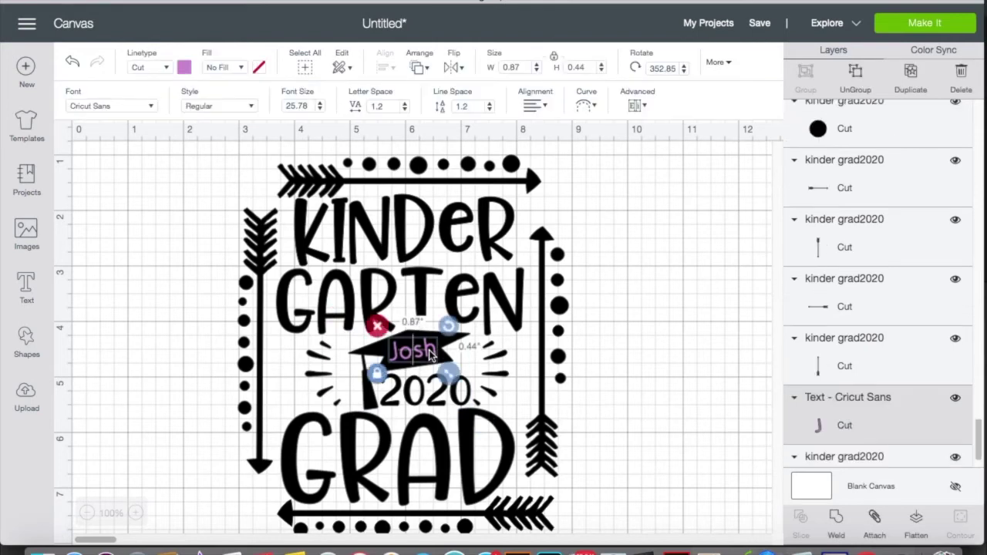
# - Slice the name out of the cap, undoing an accidental deletion of the cap piece
pyautogui.keyDown('shift'); pyautogui.click(466, 339); pyautogui.keyUp('shift')
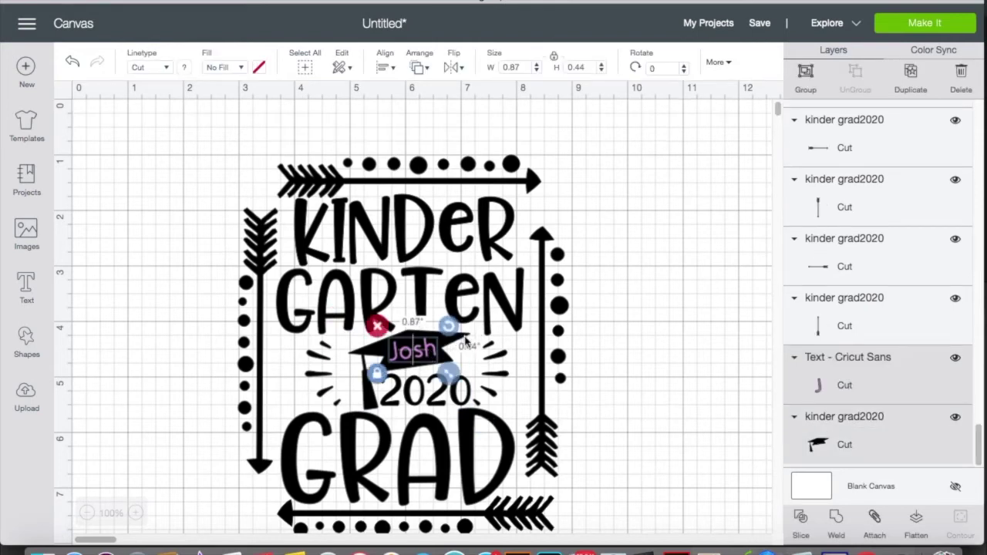
pyautogui.click(803, 519)
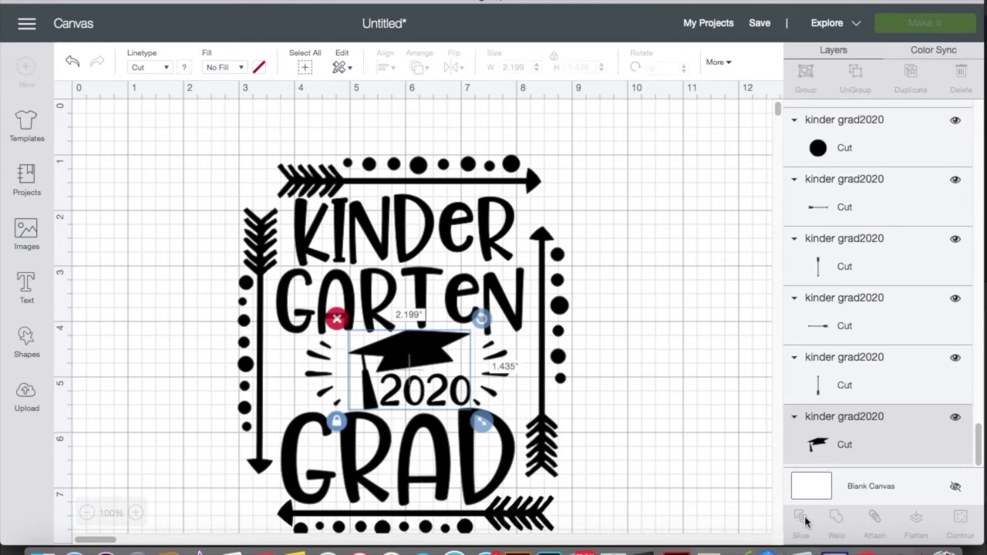
pyautogui.press('Delete')
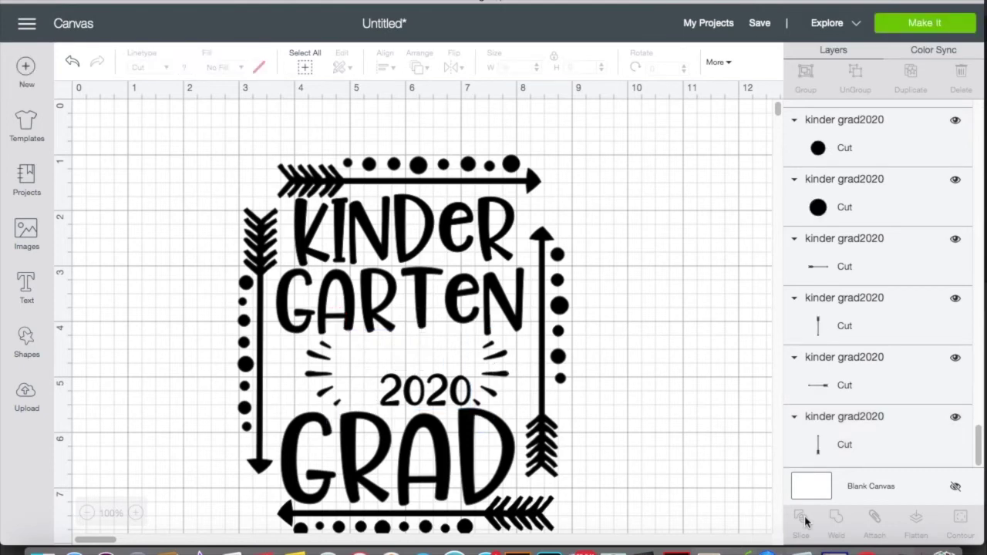
pyautogui.press('super+z')
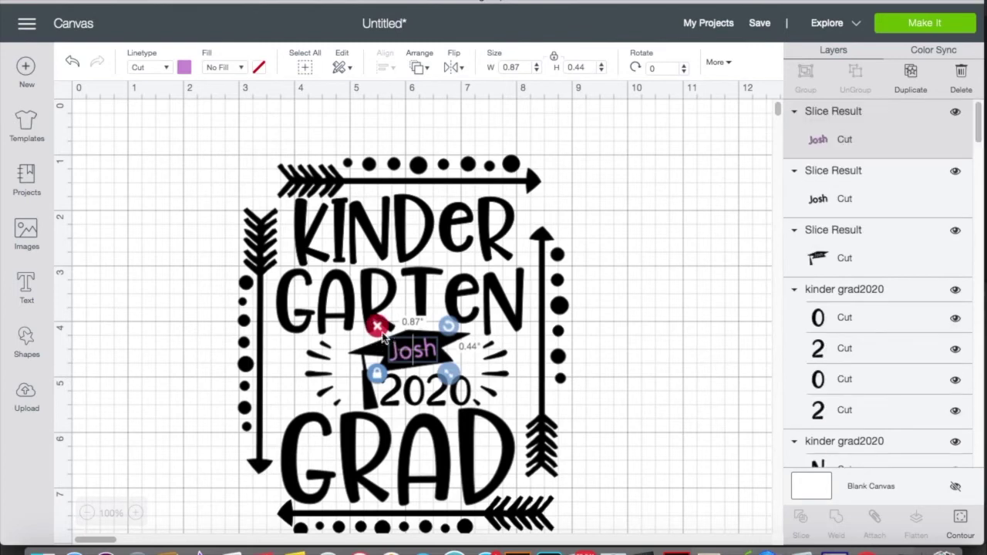
# - Delete the leftover name slice pieces, leaving a single Slice Result cap layer
pyautogui.click(378, 328)
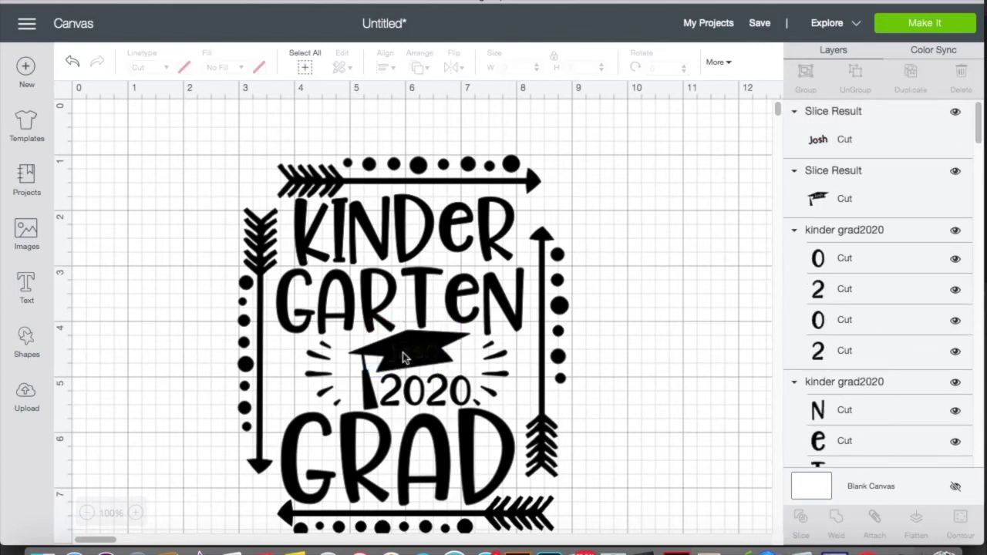
pyautogui.click(393, 360)
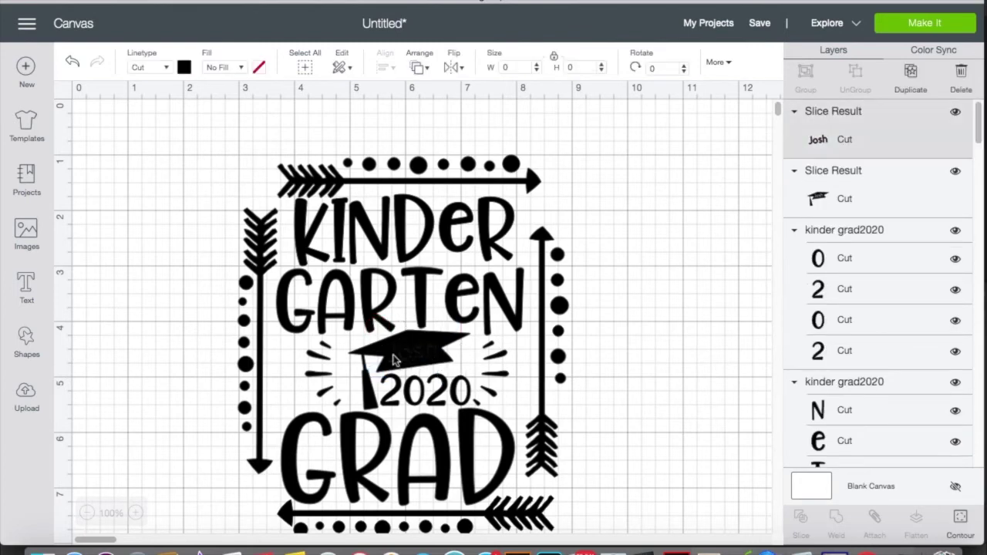
pyautogui.click(397, 362)
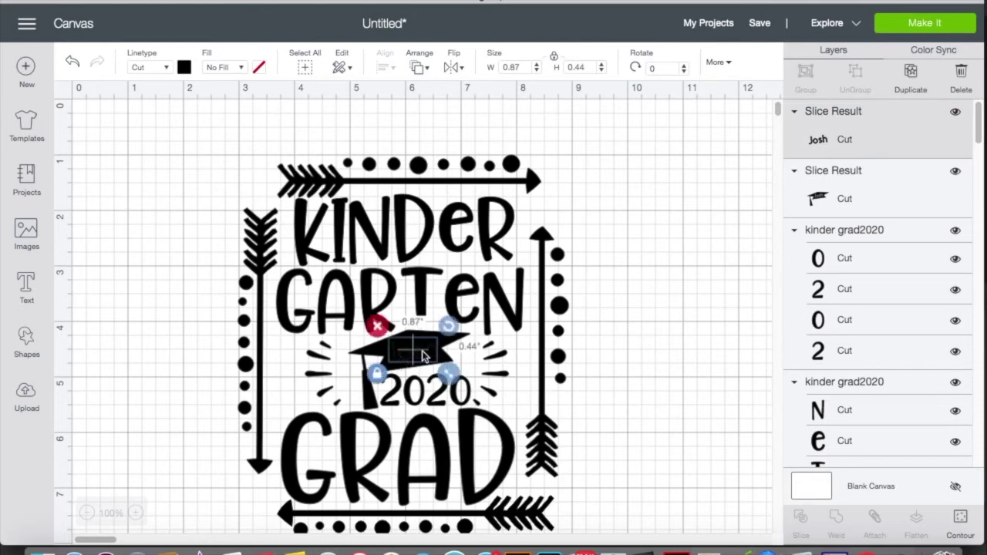
pyautogui.click(377, 327)
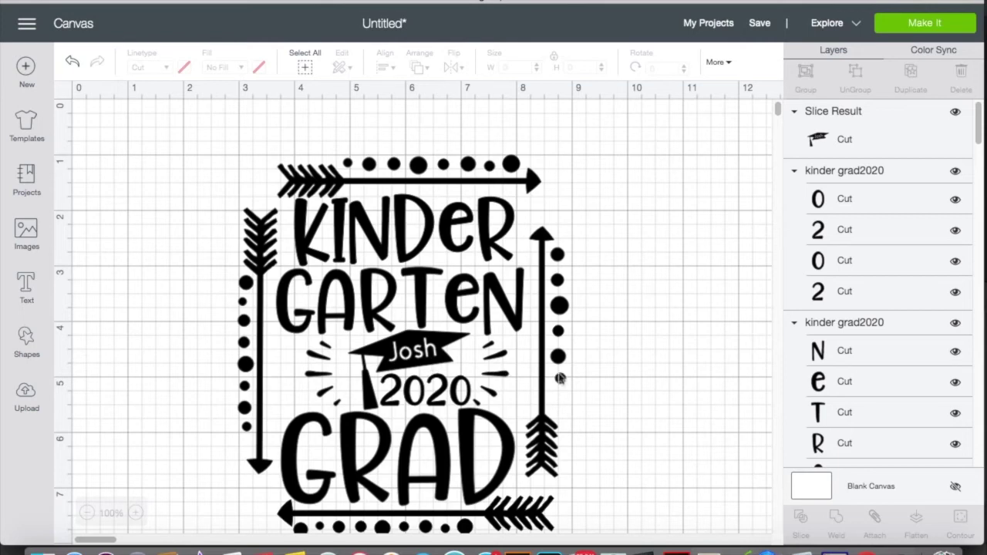
pyautogui.scroll(-1, 589, 395)
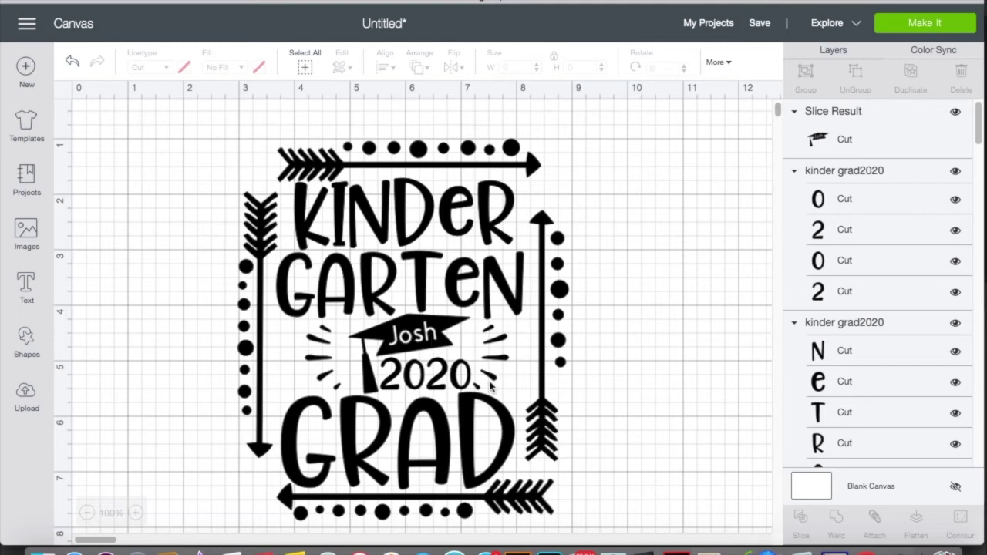
pyautogui.click(414, 337)
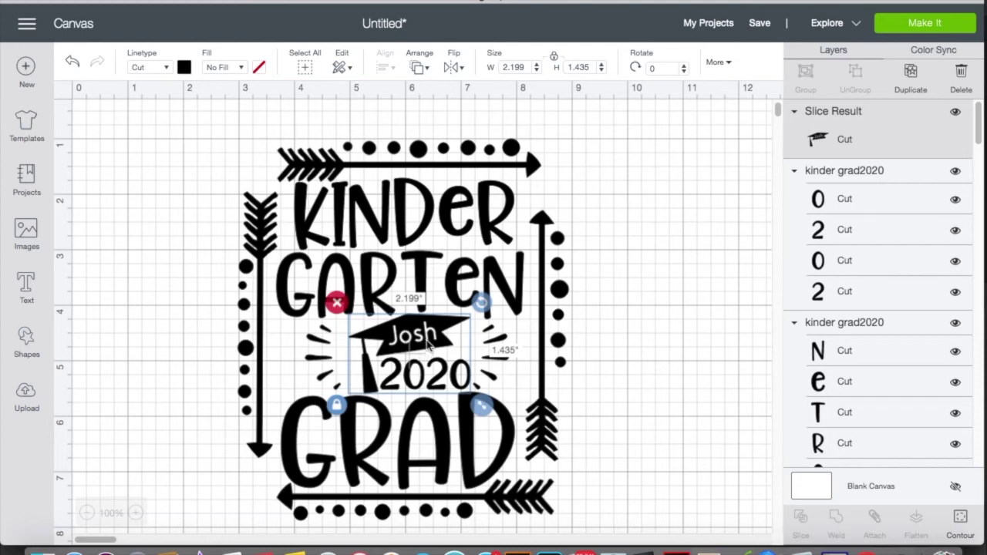
# - Hide the h, J, S and dot contours in the Slice Result cap so it cuts solid
pyautogui.click(960, 522)
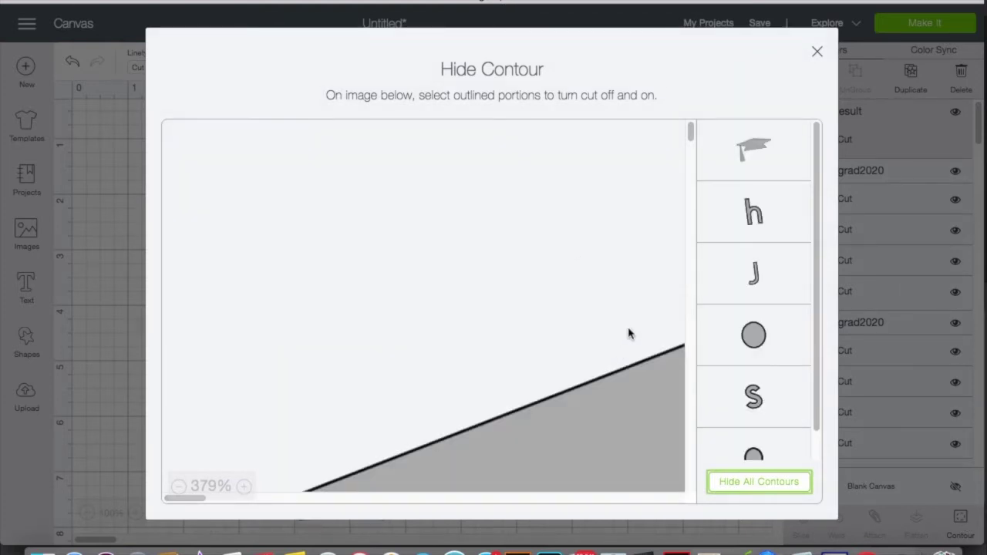
pyautogui.click(641, 385)
pyautogui.click(744, 151)
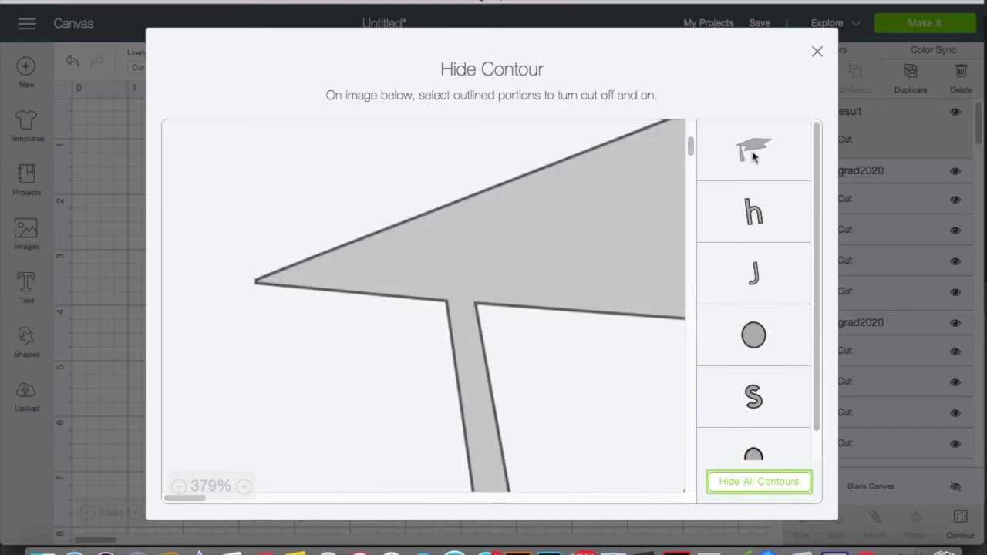
pyautogui.click(753, 216)
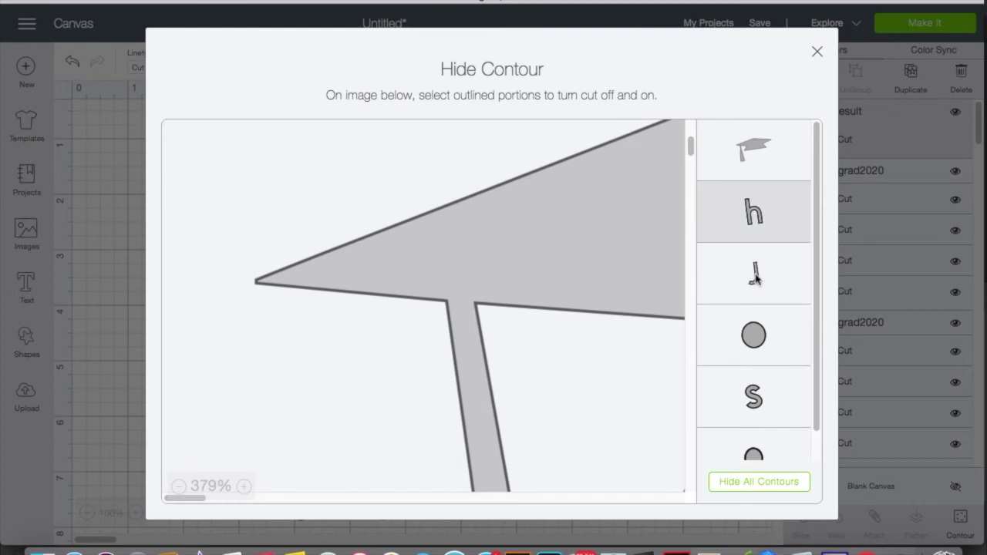
pyautogui.click(755, 277)
pyautogui.click(754, 356)
pyautogui.click(754, 374)
pyautogui.scroll(-1, 754, 370)
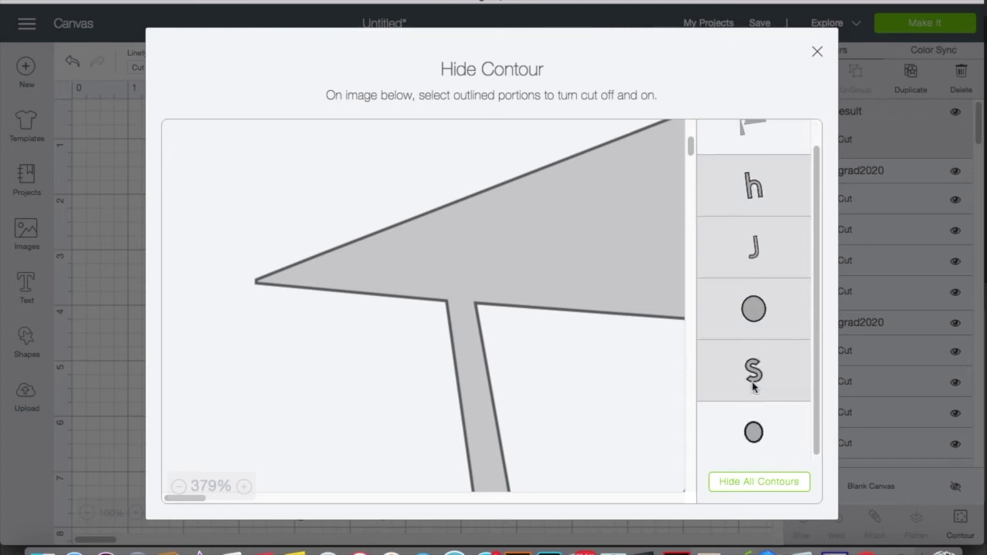
pyautogui.click(755, 418)
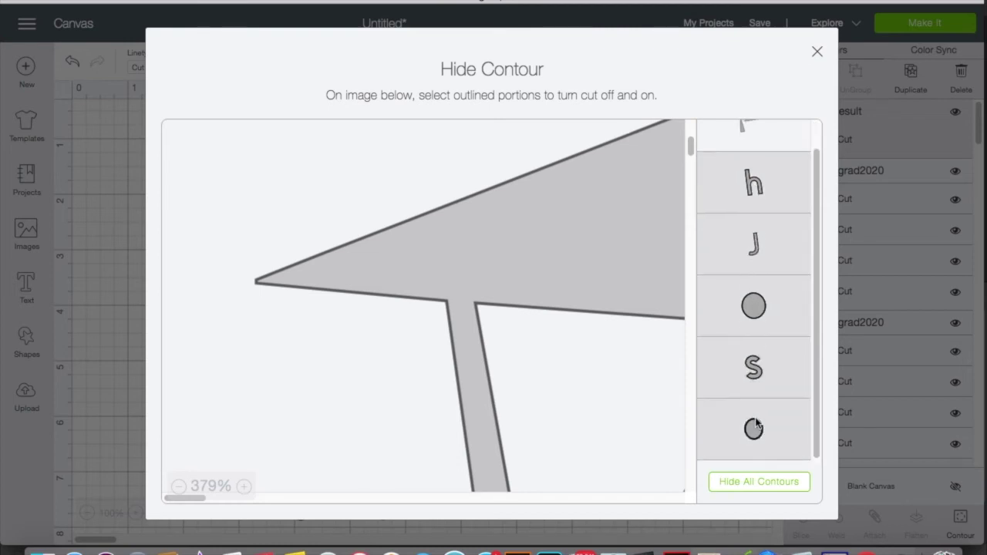
pyautogui.click(816, 55)
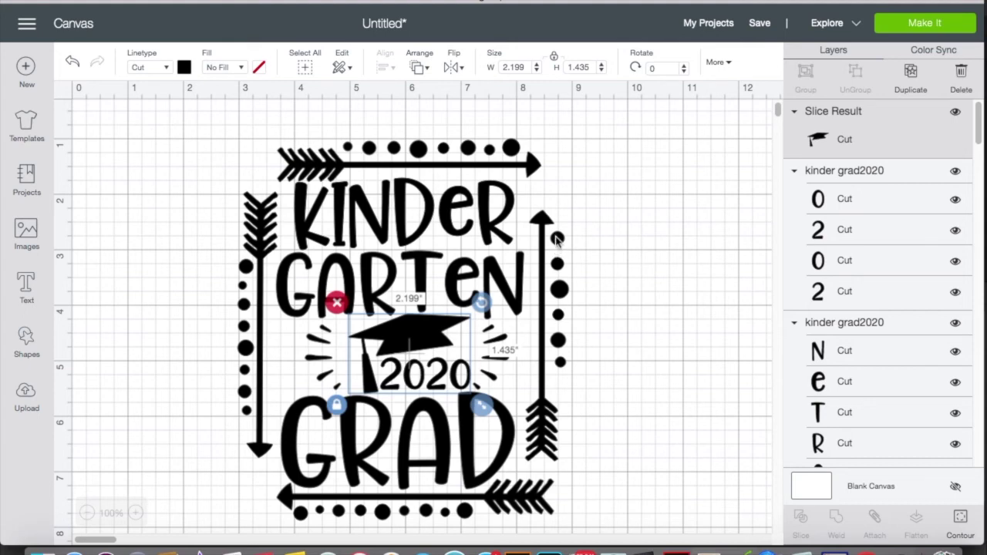
pyautogui.click(622, 209)
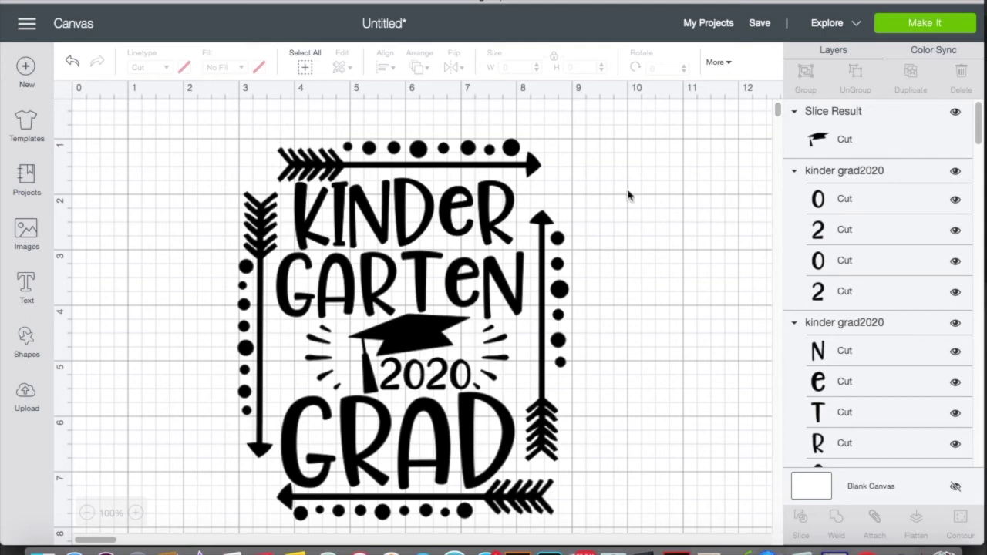
pyautogui.hscroll(5, 629, 195)
pyautogui.hscroll(3, 628, 195)
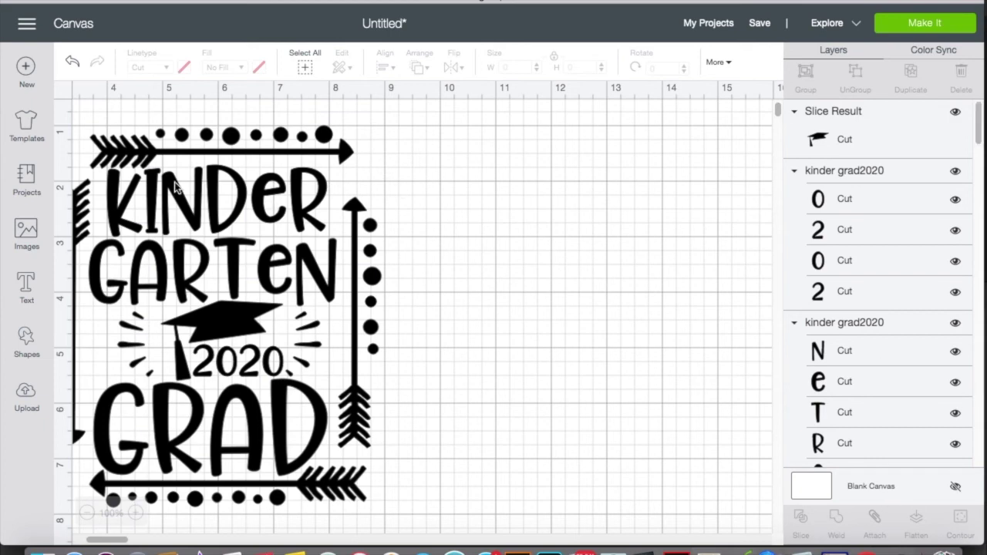
pyautogui.click(217, 220)
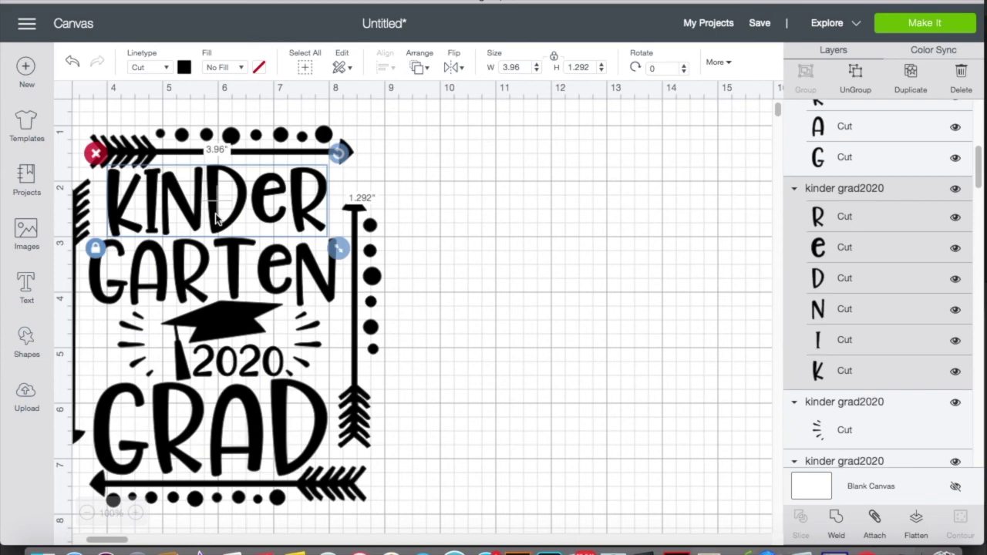
# - Ungroup the KINDER letters and select the D for contour editing
pyautogui.click(856, 75)
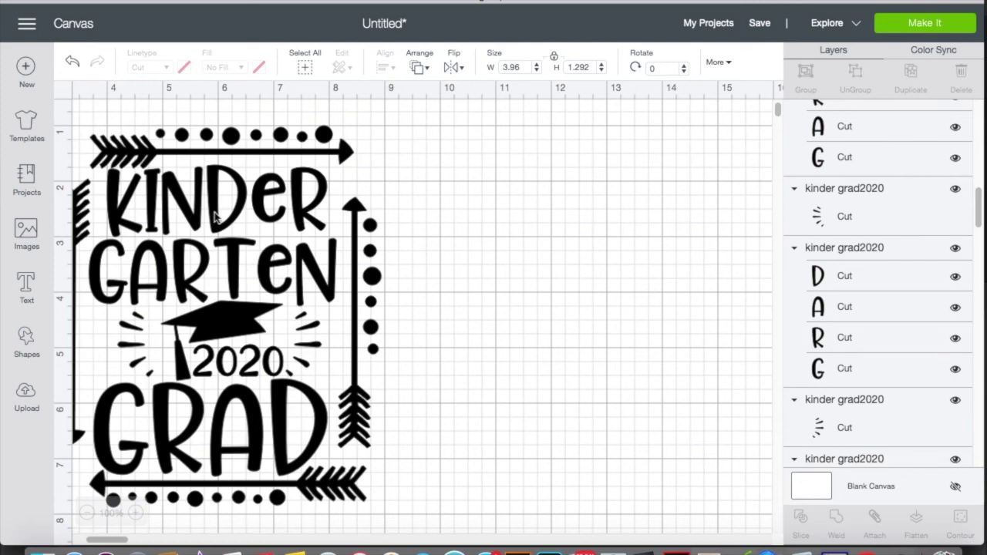
pyautogui.click(216, 218)
pyautogui.click(216, 218)
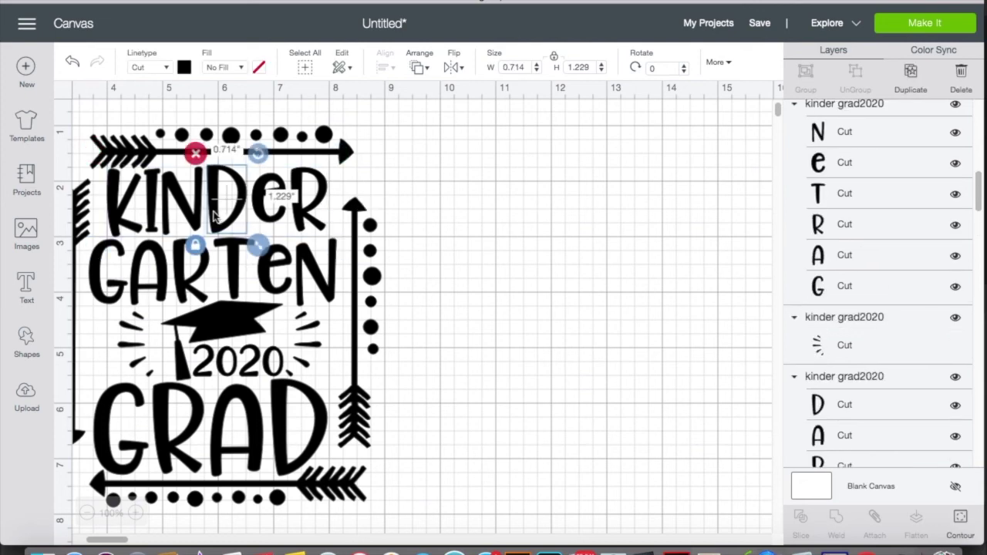
pyautogui.click(961, 523)
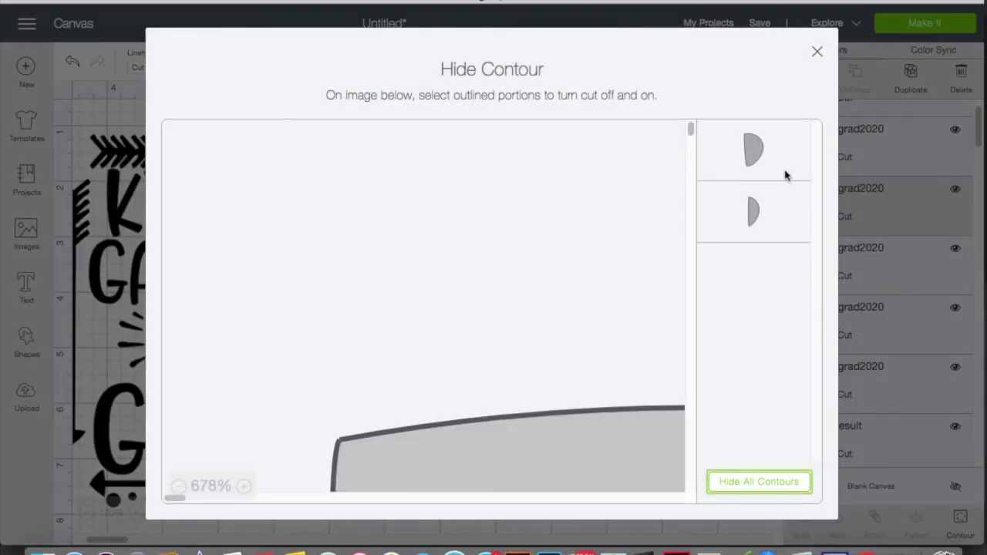
# - Hide the D's inner hole contour so it cuts as a solid 0.714 × 1.229 in shape
pyautogui.click(180, 487)
pyautogui.click(180, 487)
pyautogui.click(180, 487)
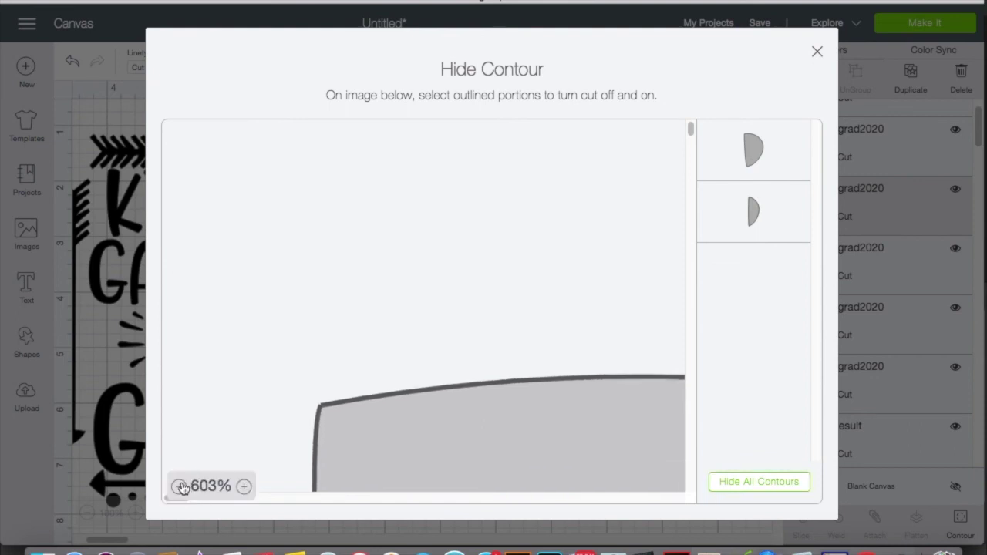
pyautogui.click(180, 486)
pyautogui.click(180, 486)
pyautogui.click(179, 486)
pyautogui.click(179, 486)
pyautogui.click(180, 486)
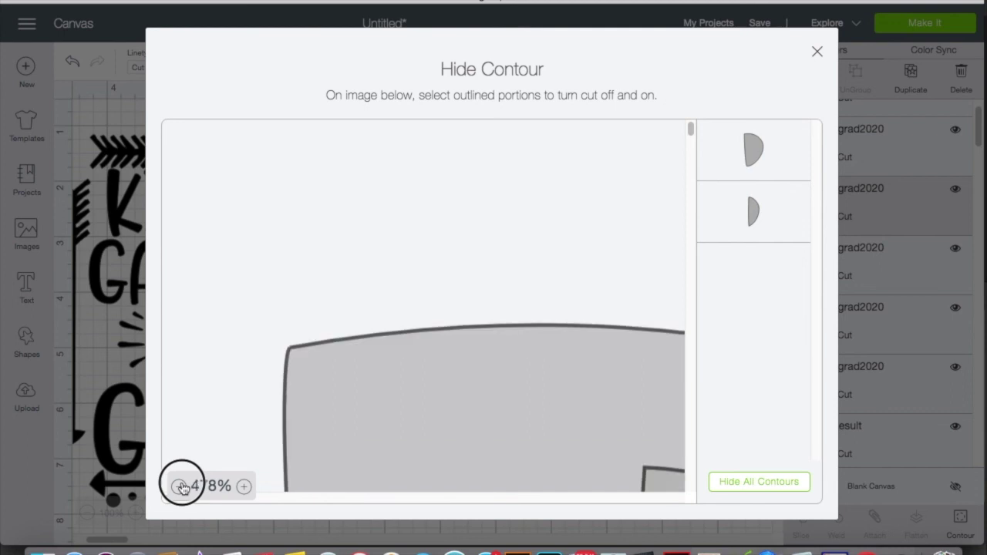
pyautogui.click(179, 487)
pyautogui.click(180, 487)
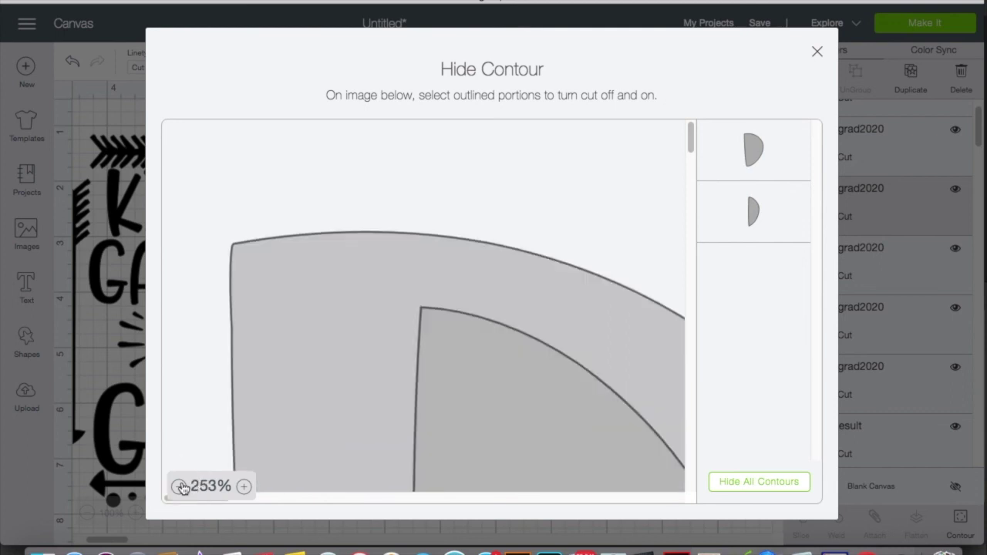
pyautogui.click(180, 487)
pyautogui.click(179, 487)
pyautogui.click(180, 487)
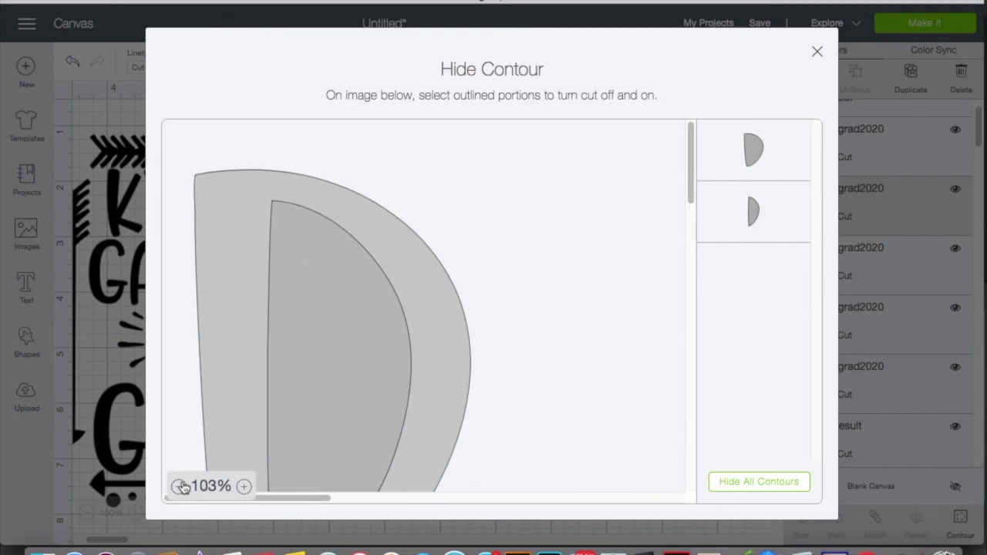
pyautogui.click(180, 487)
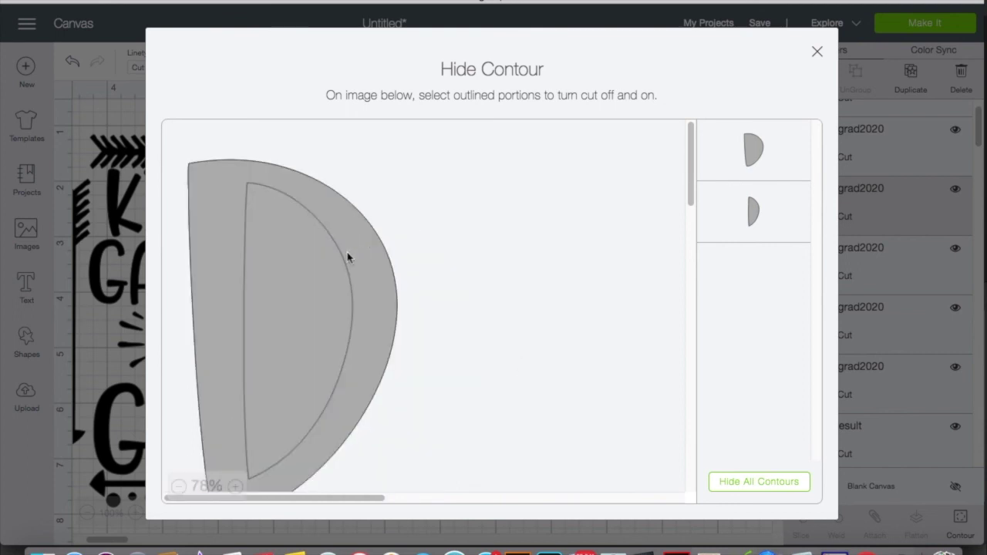
pyautogui.click(296, 282)
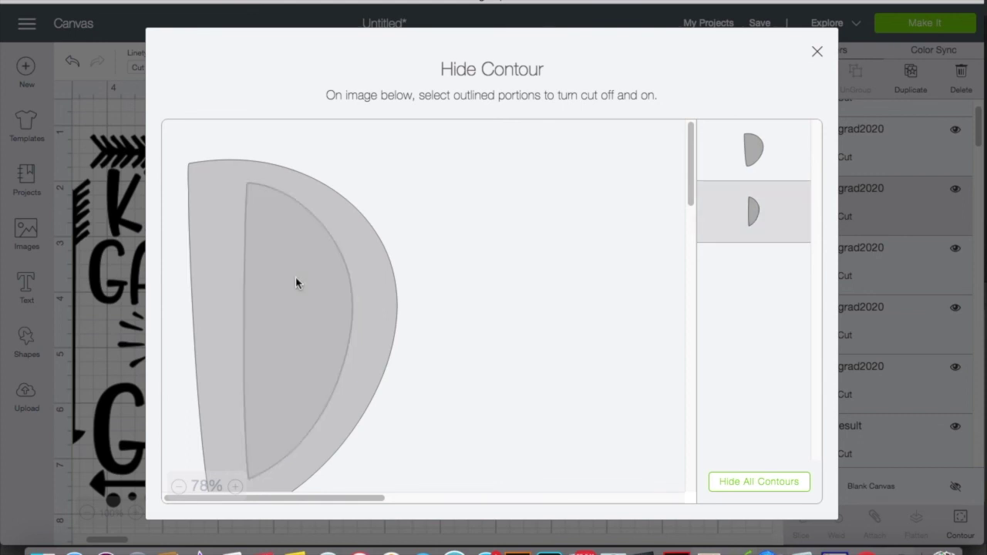
pyautogui.tripleClick(487, 60)
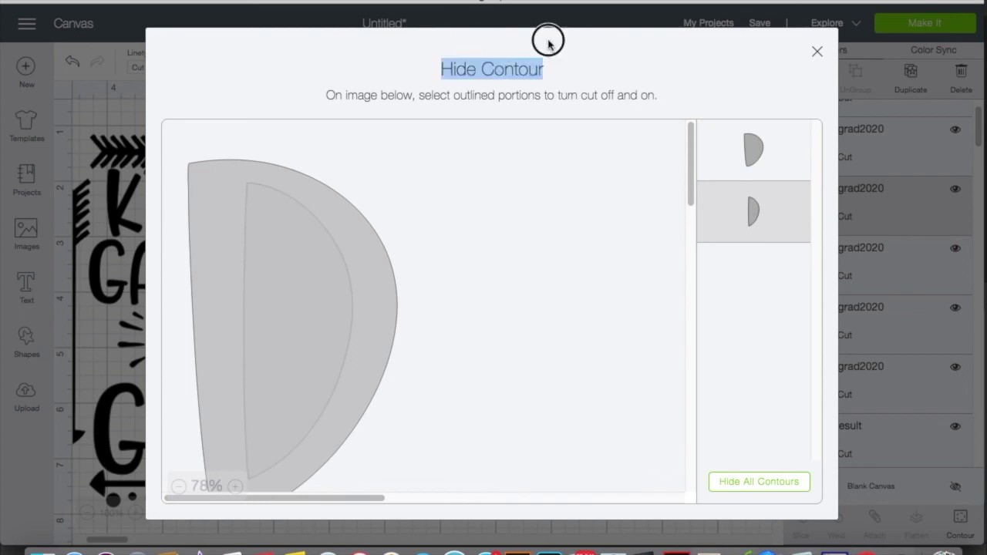
pyautogui.click(816, 51)
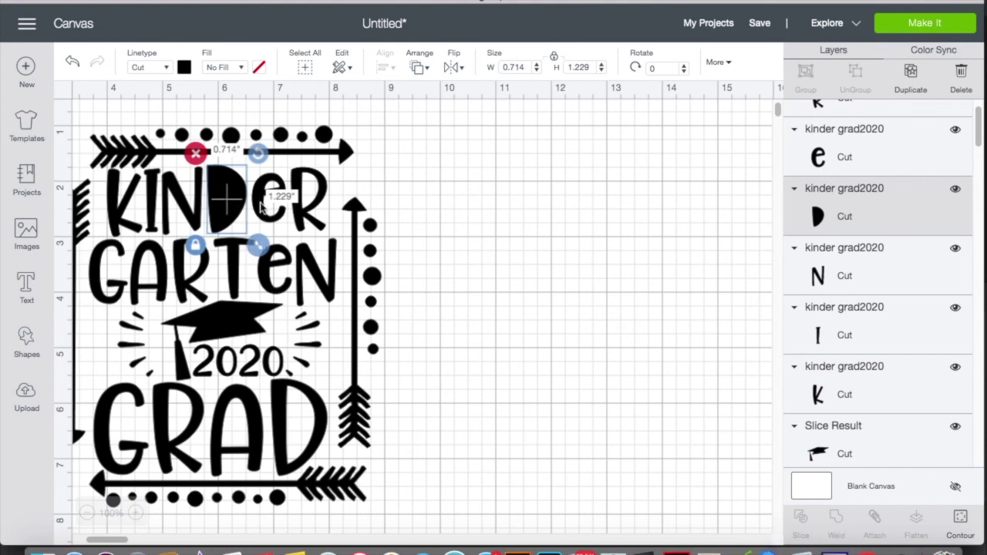
# - Hide the inner hole contour of the letter e so it cuts solid
pyautogui.click(864, 147)
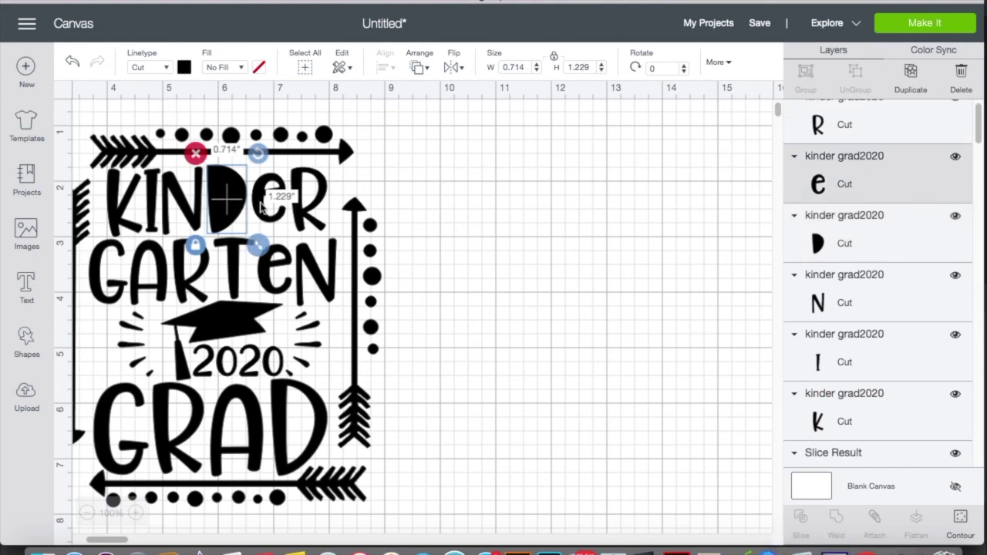
pyautogui.click(959, 520)
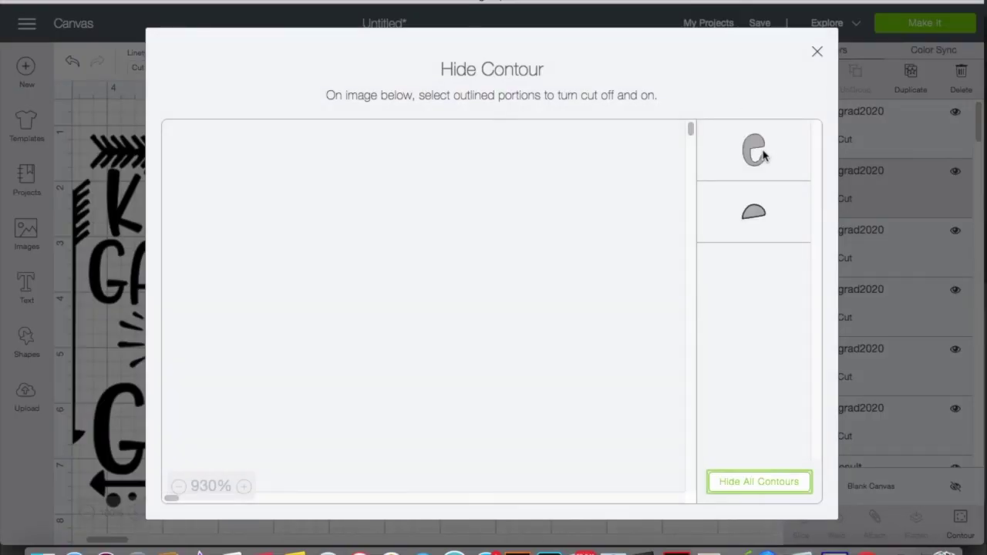
pyautogui.click(755, 217)
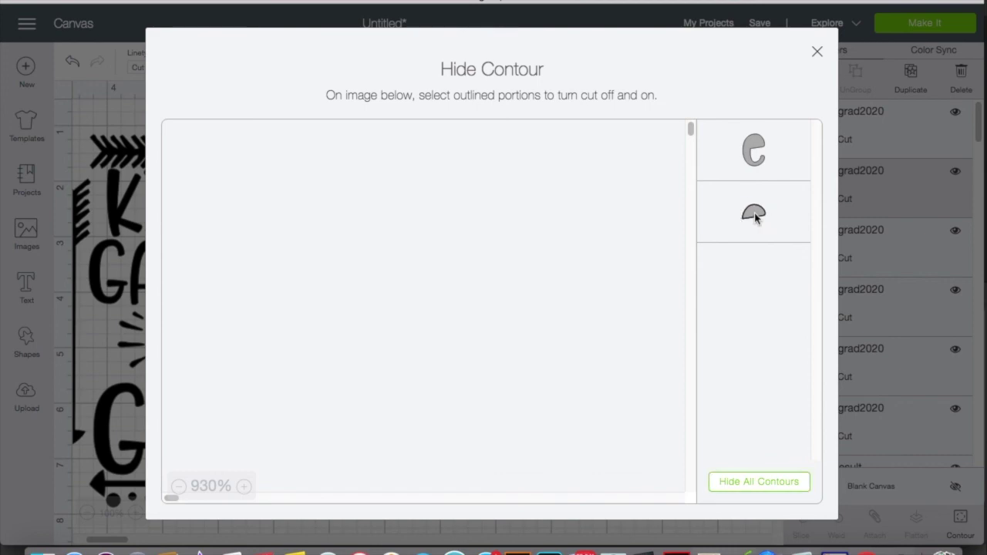
pyautogui.click(818, 54)
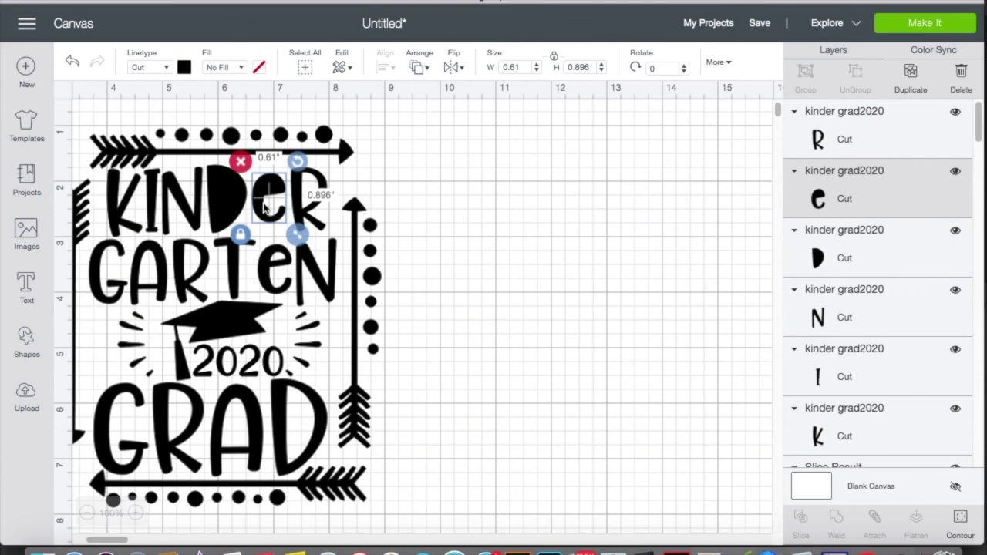
# - Hide the R's inner hole contour so it cuts as a solid 0.646 × 1.16 in shape
pyautogui.click(311, 219)
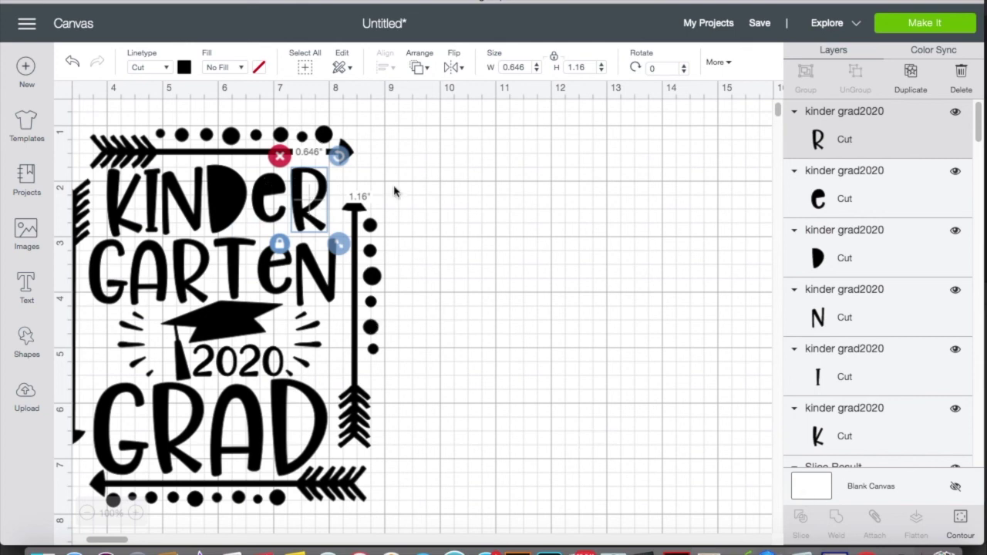
pyautogui.click(960, 518)
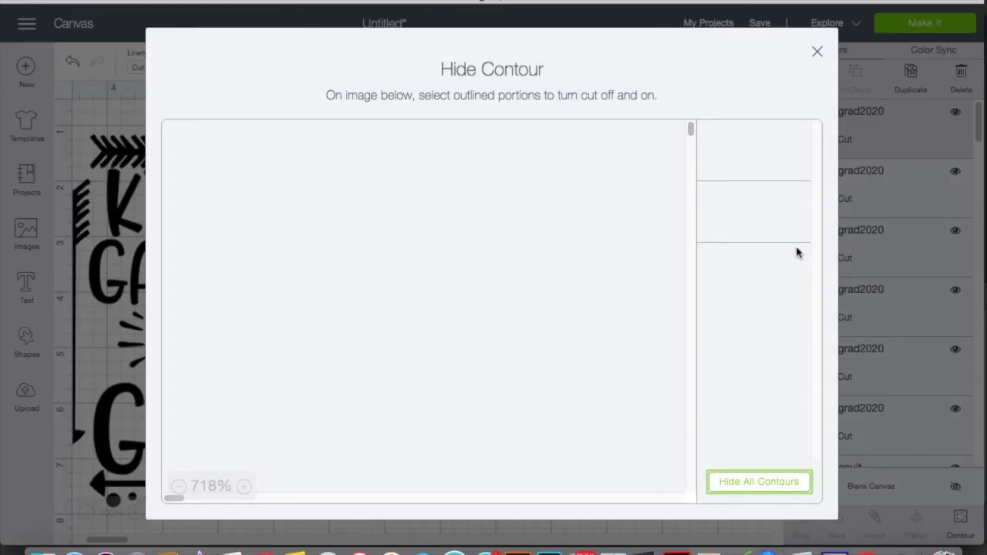
pyautogui.click(757, 208)
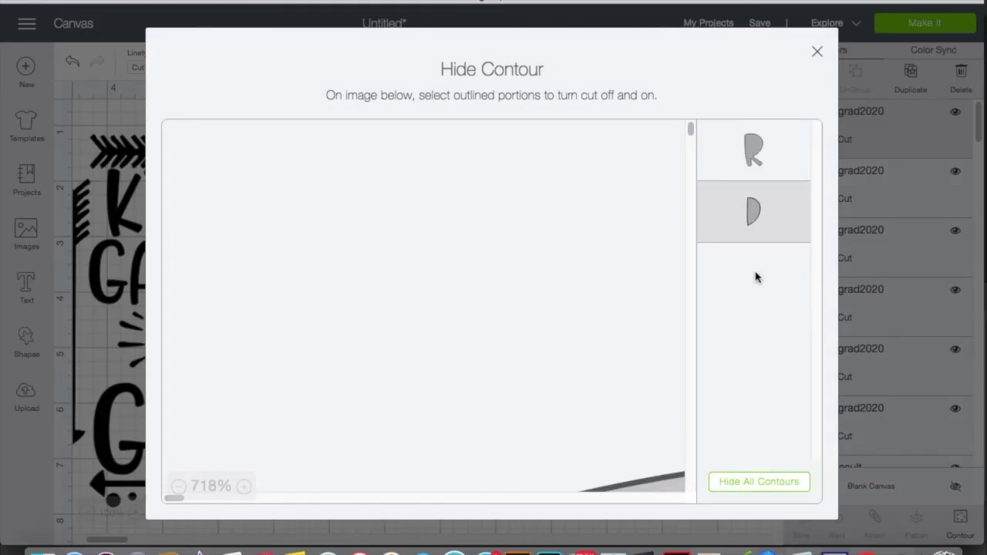
pyautogui.click(816, 56)
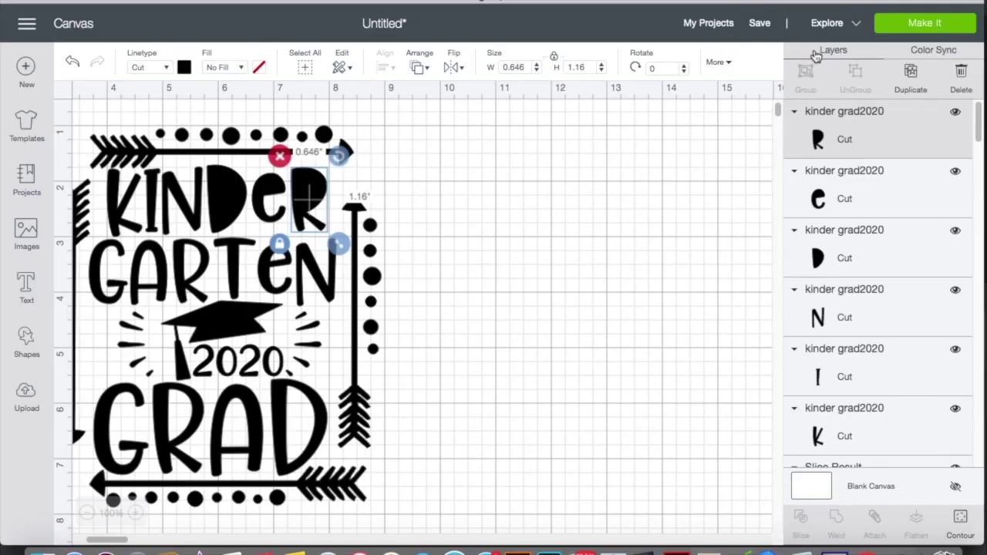
pyautogui.click(554, 251)
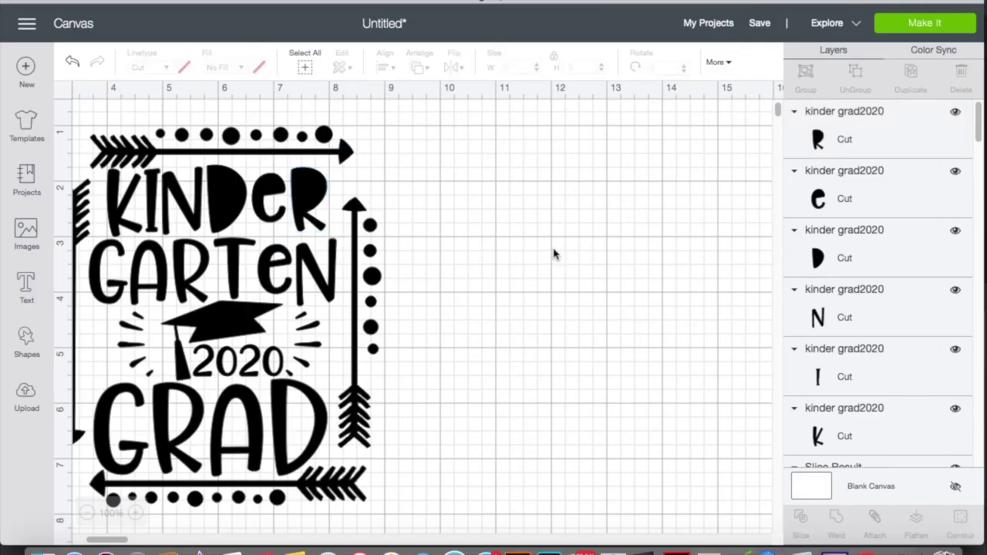